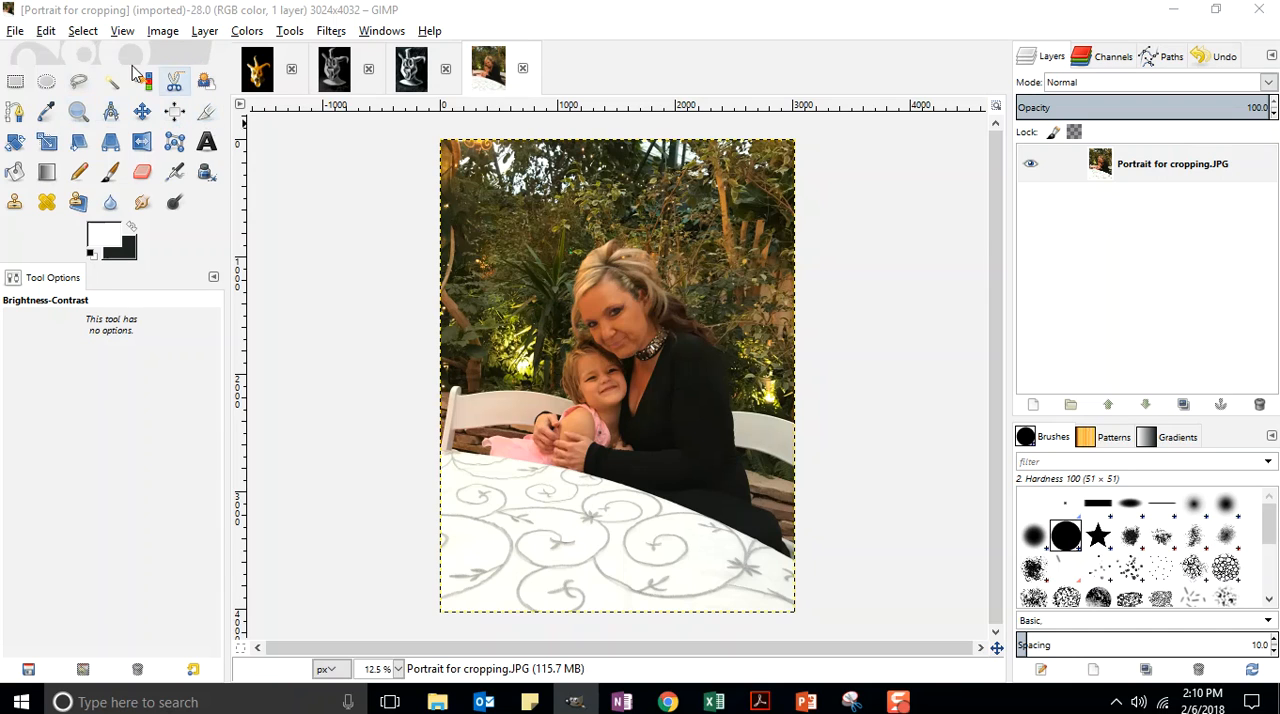
Step: Save the portrait photo as a new XCF file, named with the photographer's full name followed by "Portrait"
left_click(15, 35)
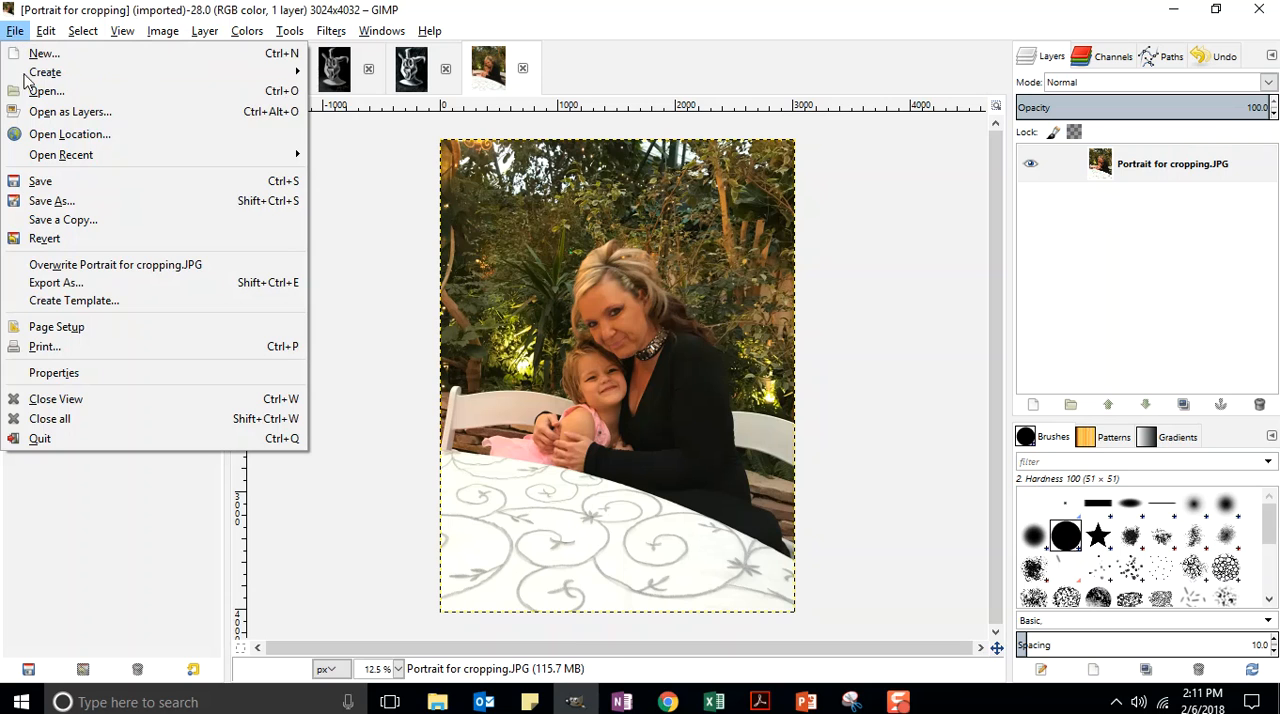
left_click(51, 200)
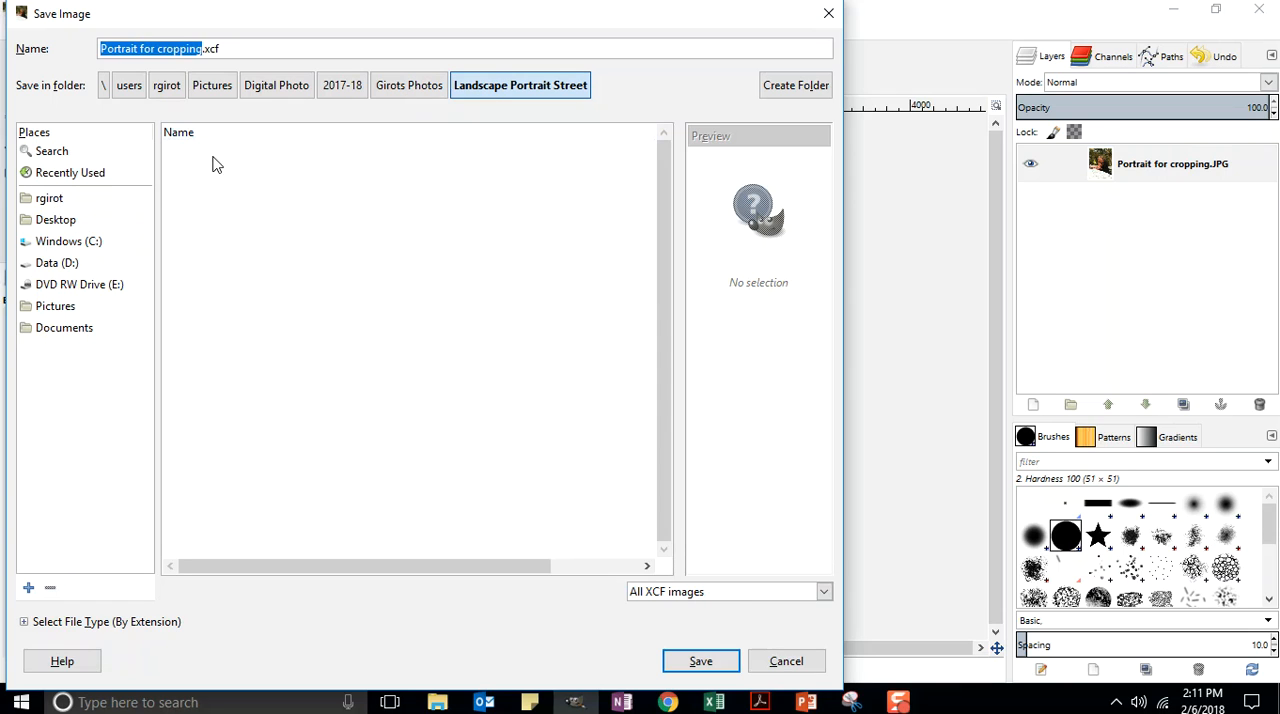
left_click(101, 50)
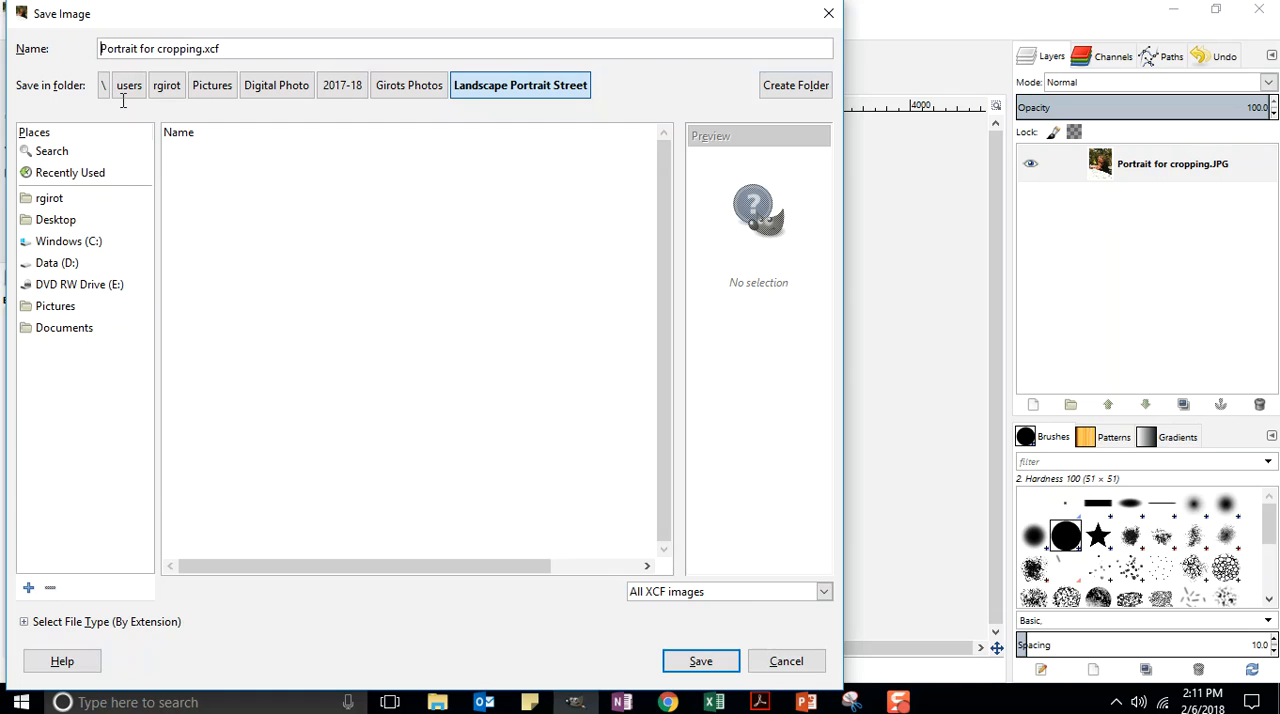
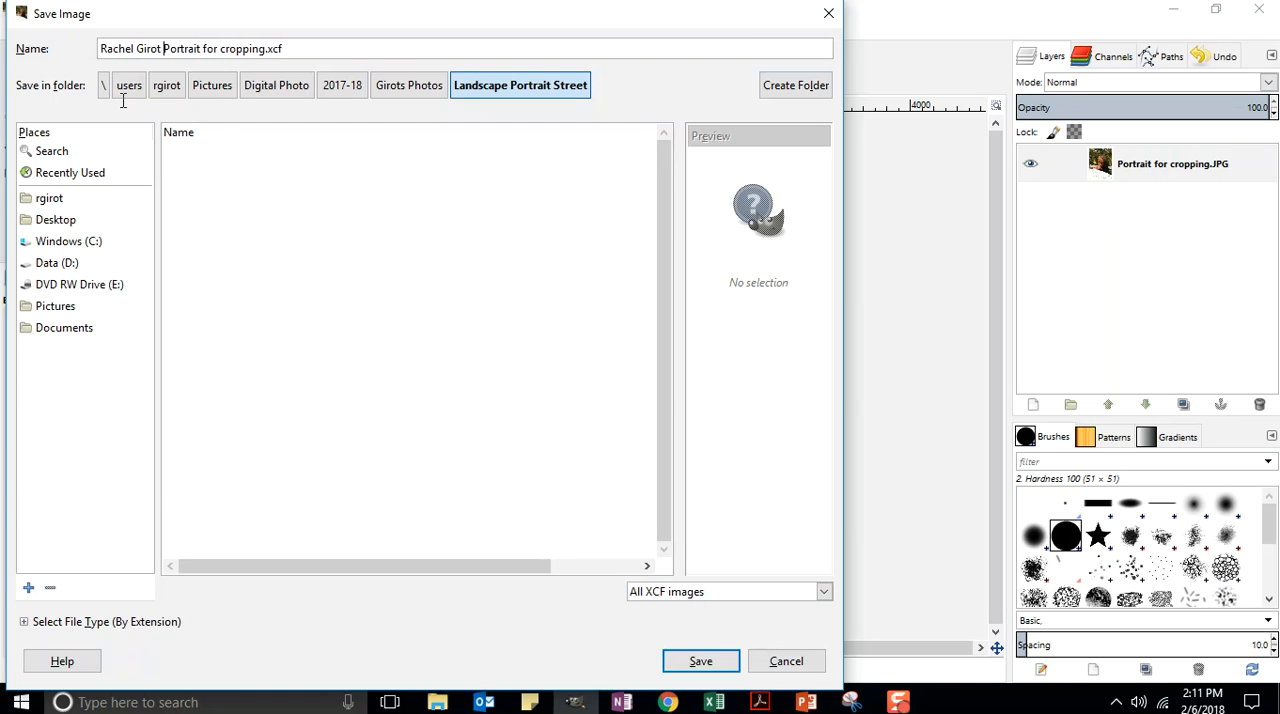
key("Delete")
key("Delete")
key("Delete")
key("Delete")
key("Delete")
key("Delete")
key("Delete")
key("Delete")
key("Delete")
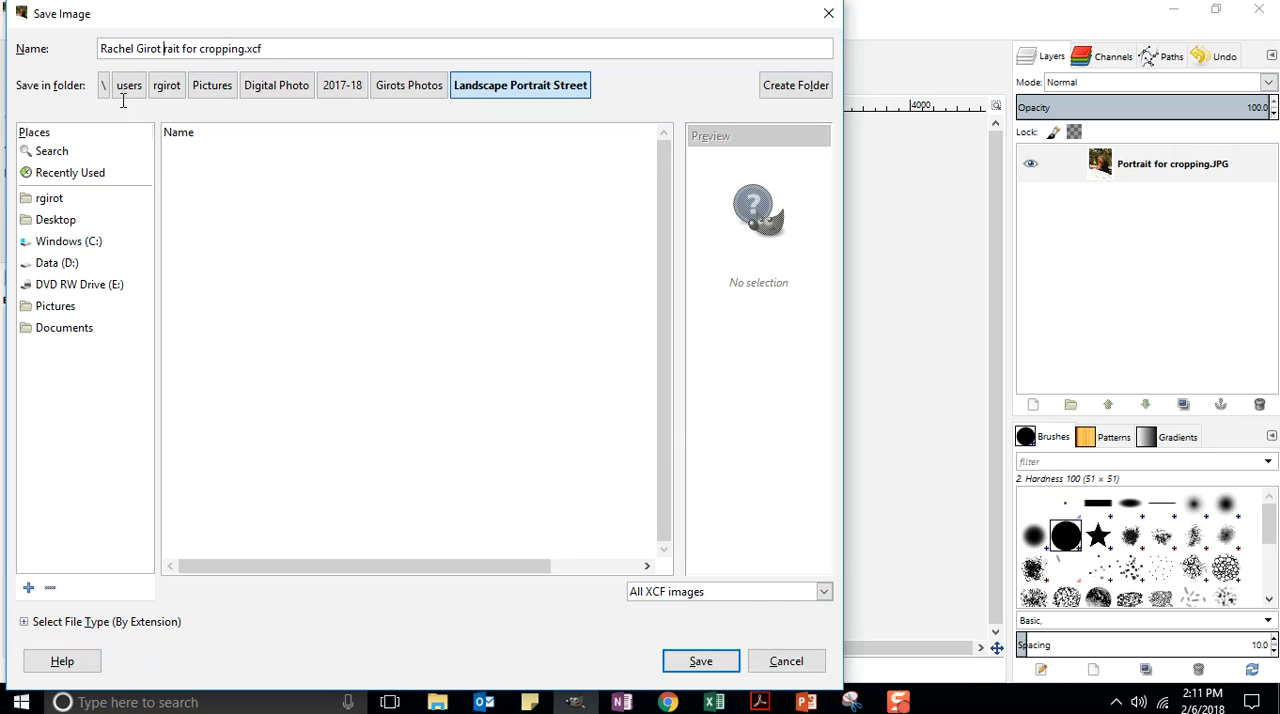
key("Delete")
key("Delete")
key("Delete")
key("Delete")
key("Delete")
key("Delete")
key("Delete")
key("Delete")
key("Delete")
key("Delete")
key("Delete")
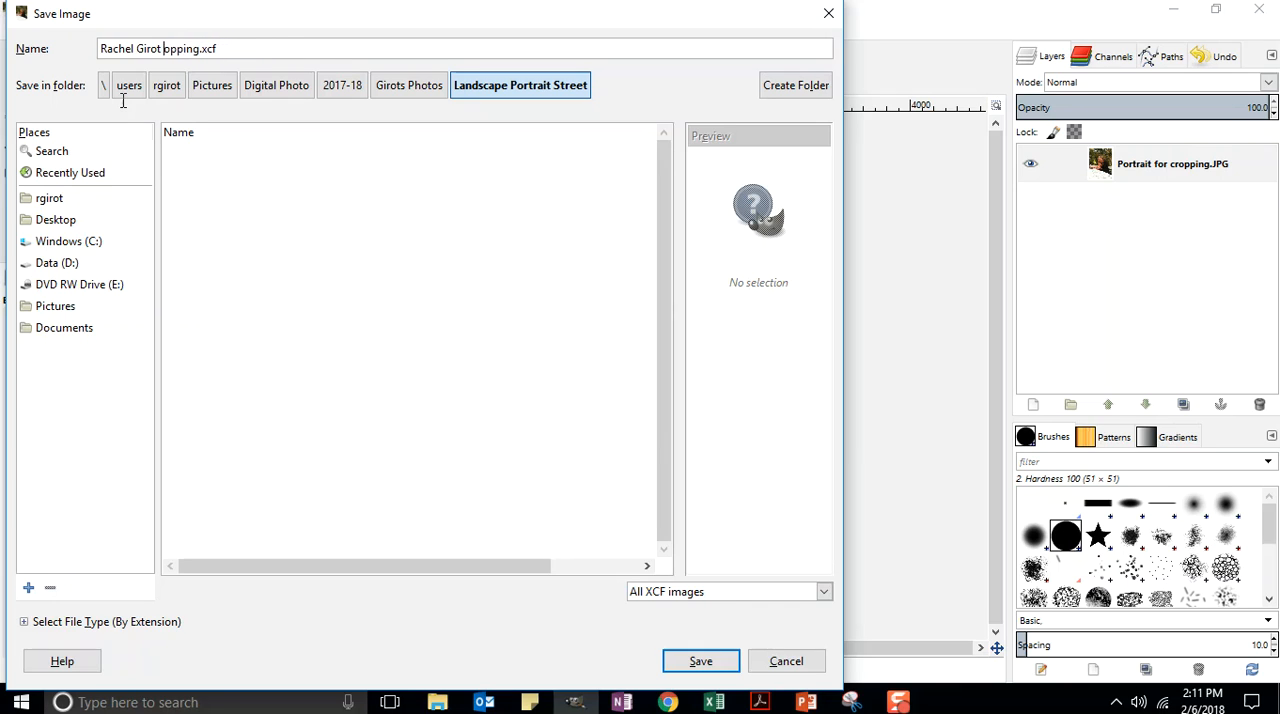
type("Port")
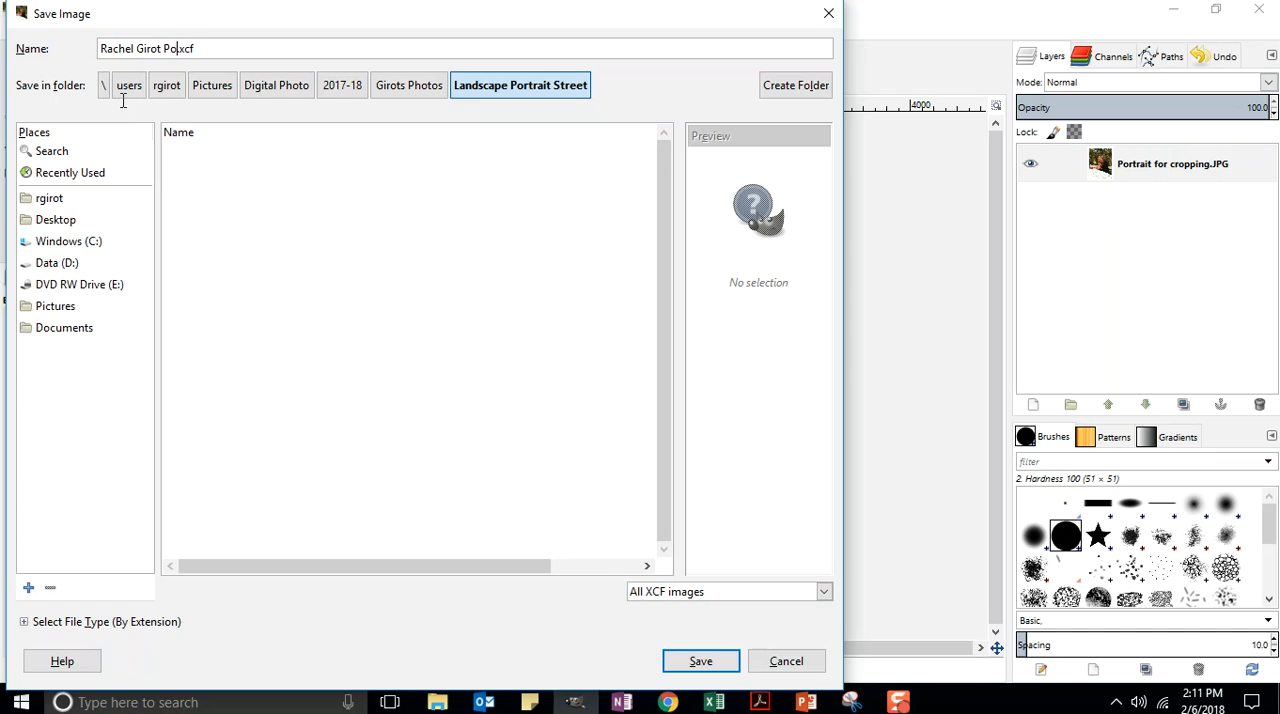
type("rait")
left_click(700, 664)
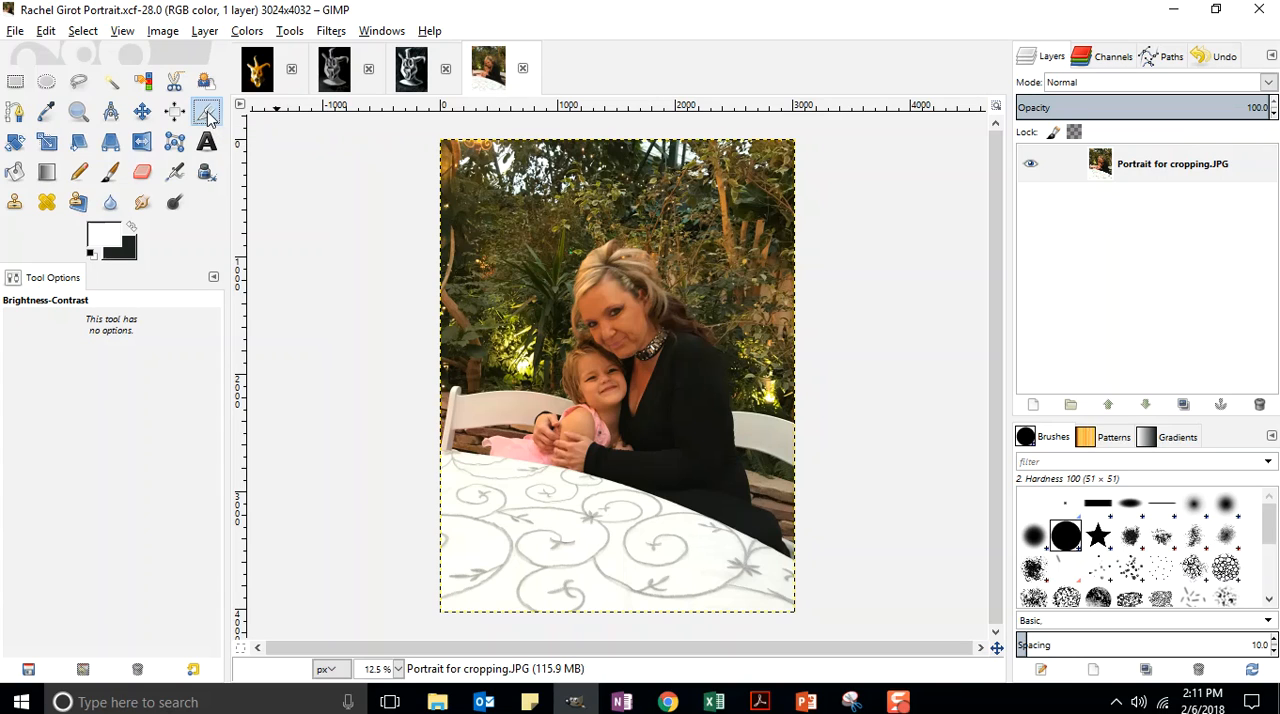
left_click(207, 116)
left_click_drag(492, 183, 745, 550)
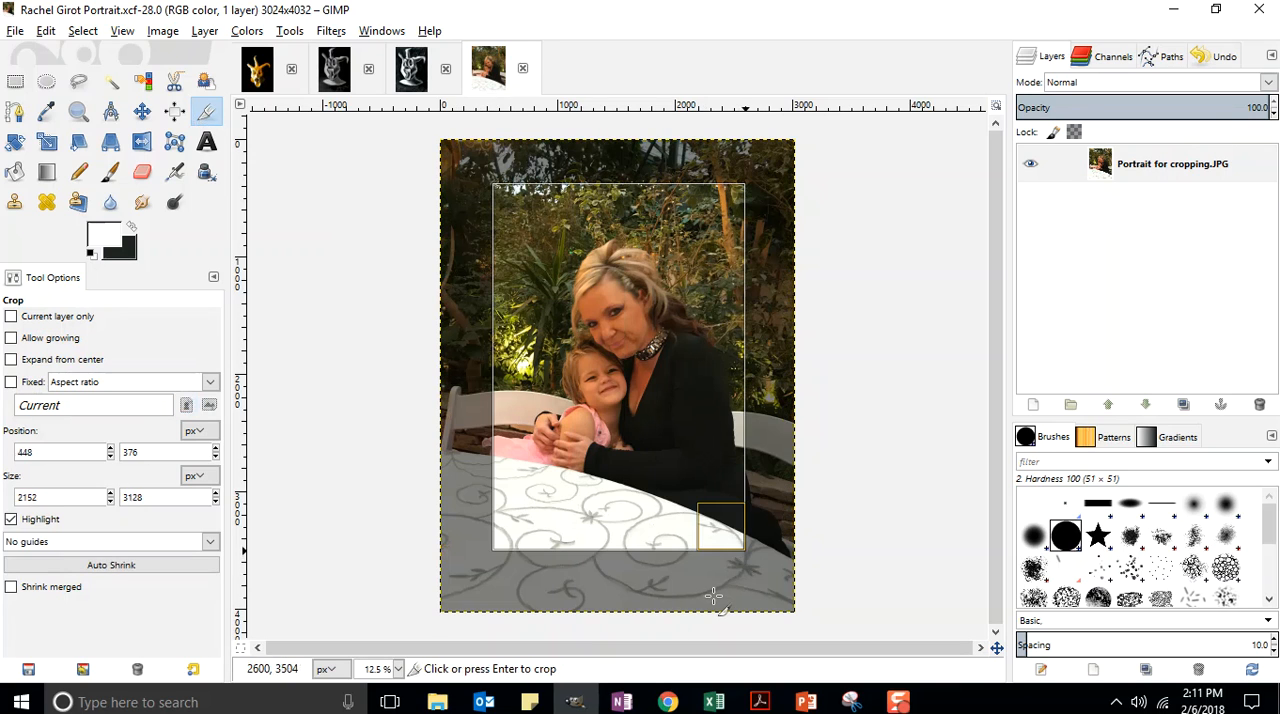
left_click_drag(500, 548, 538, 492)
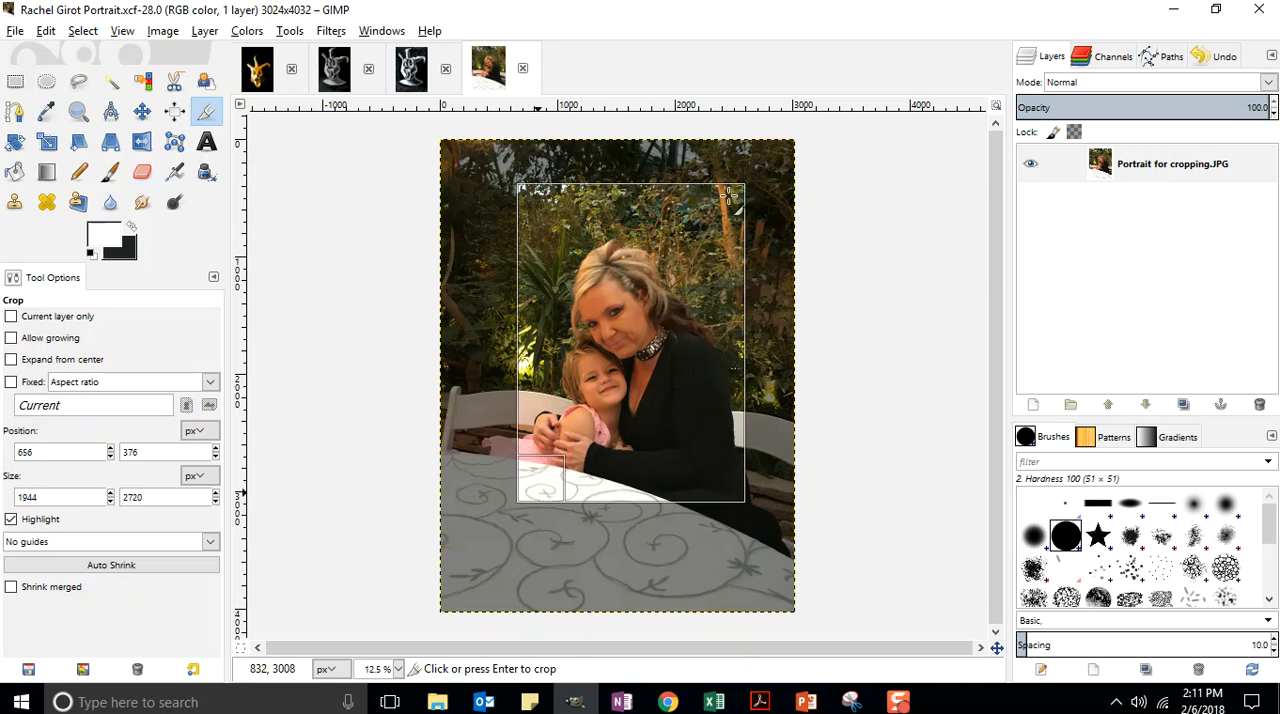
left_click(729, 196)
left_click_drag(740, 208, 713, 208)
key("ctrl+z")
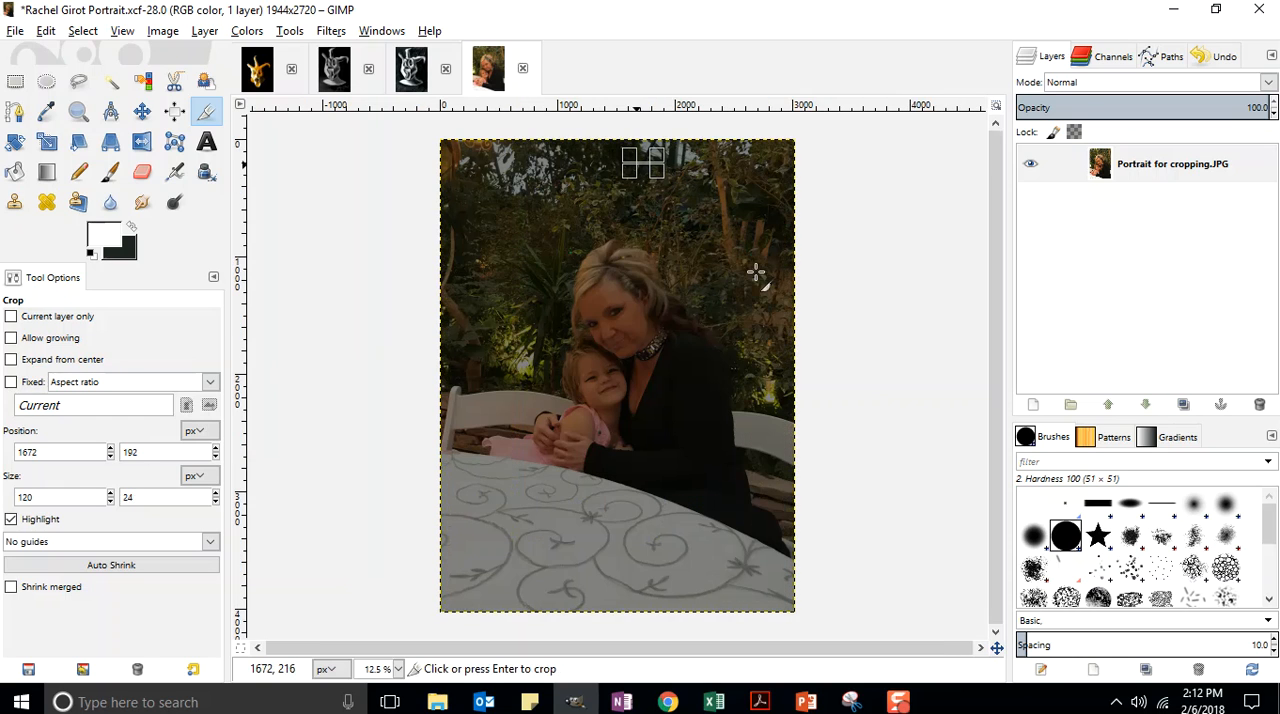
left_click(819, 258)
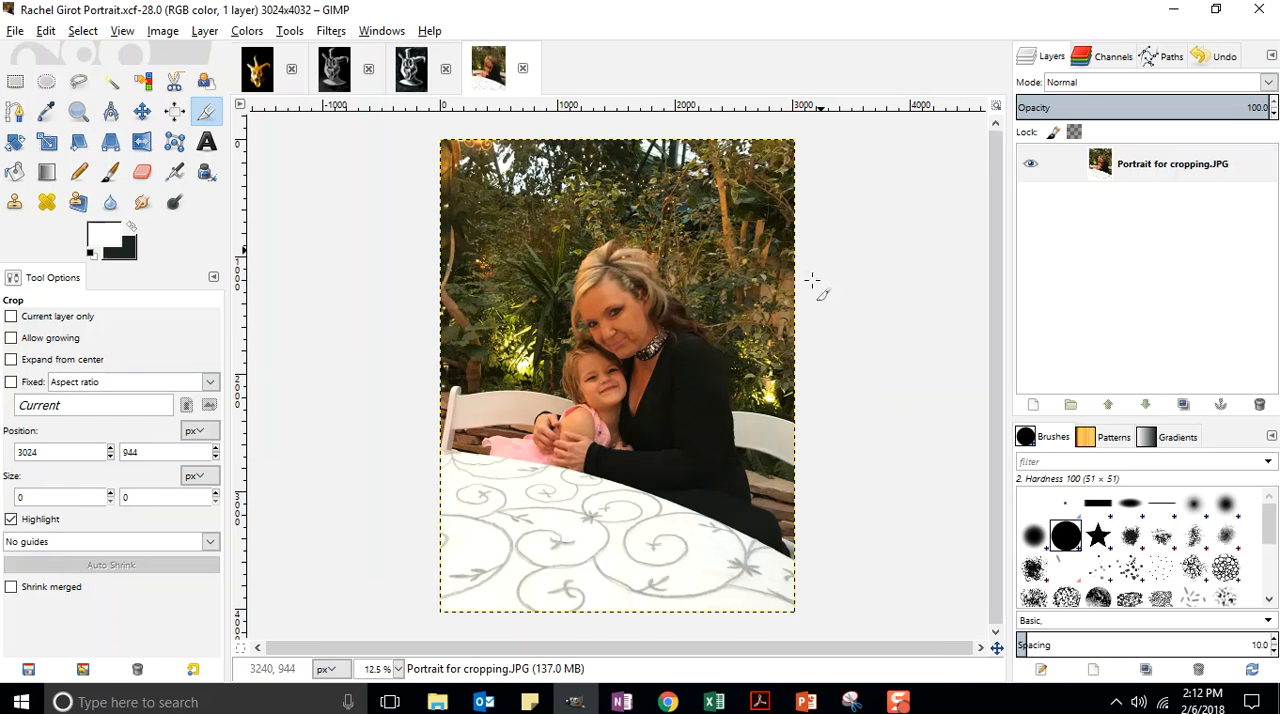
Step: Crop the photo closely around the woman and girl to about 1694 × 2332 px, and save the file
left_click_drag(499, 176, 709, 466)
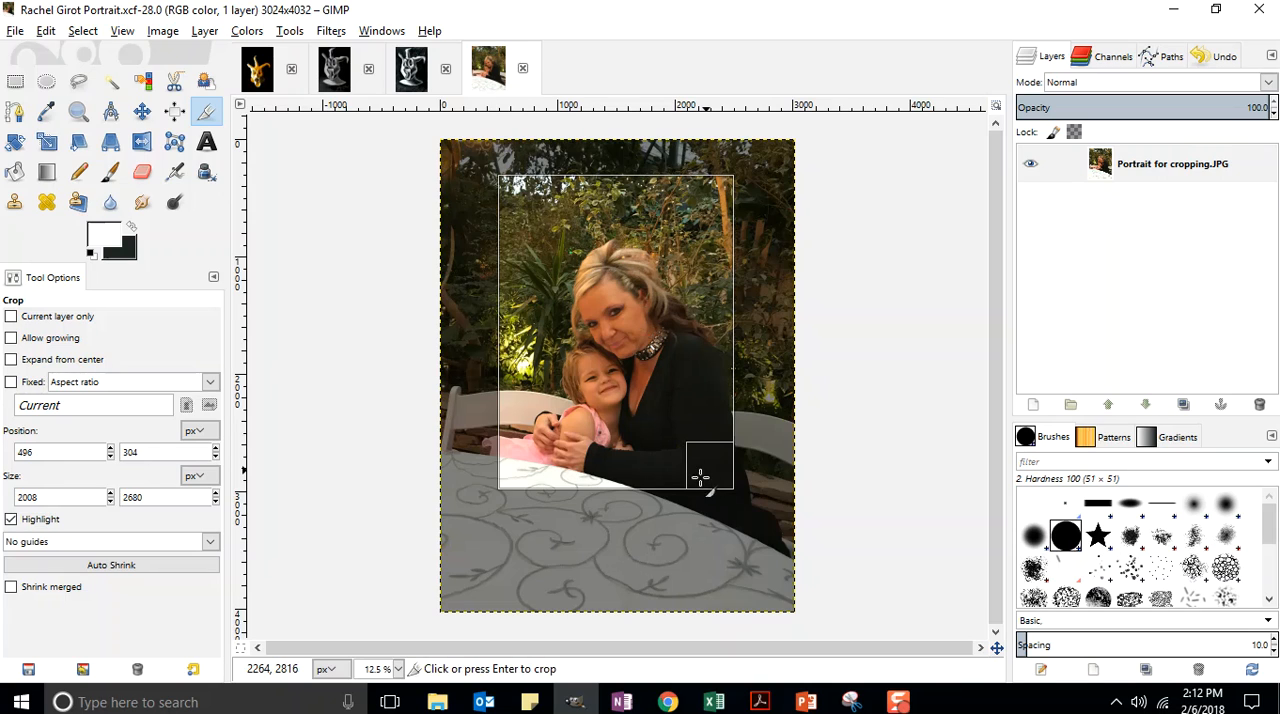
mouse_move(514, 187)
left_mouse_down()
mouse_move(536, 186)
mouse_move(528, 196)
left_mouse_up()
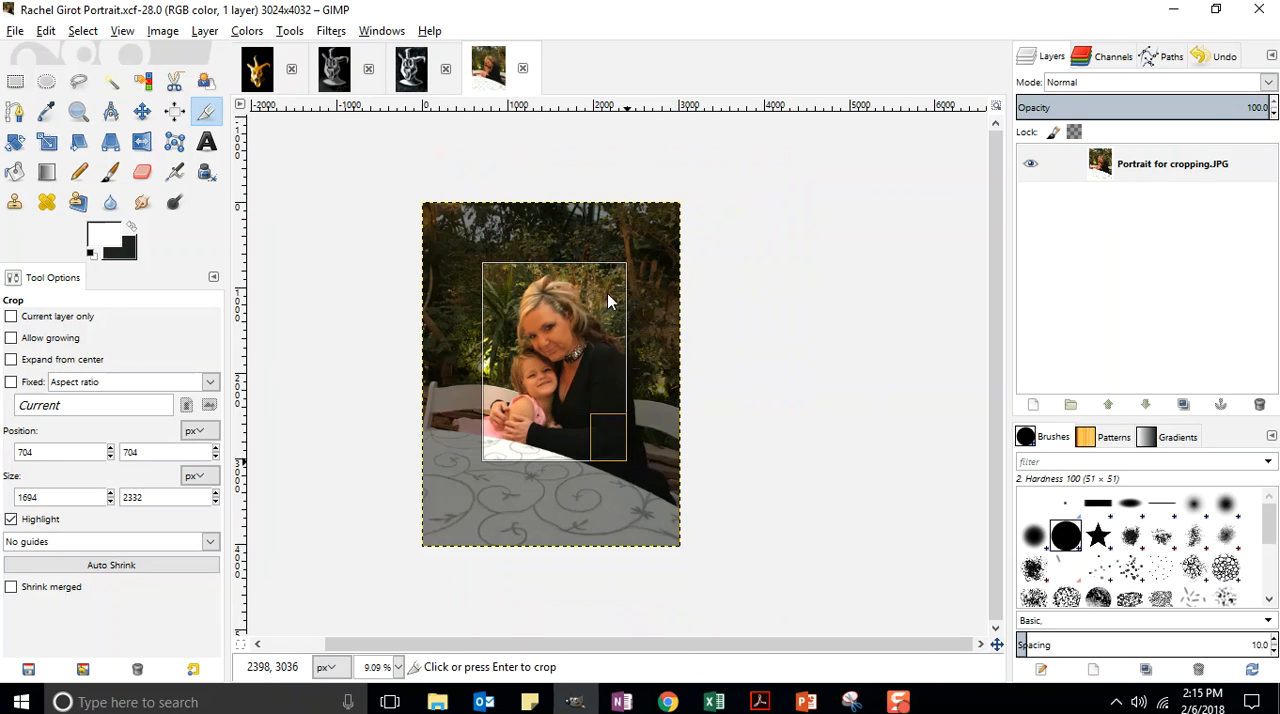
left_click(615, 285)
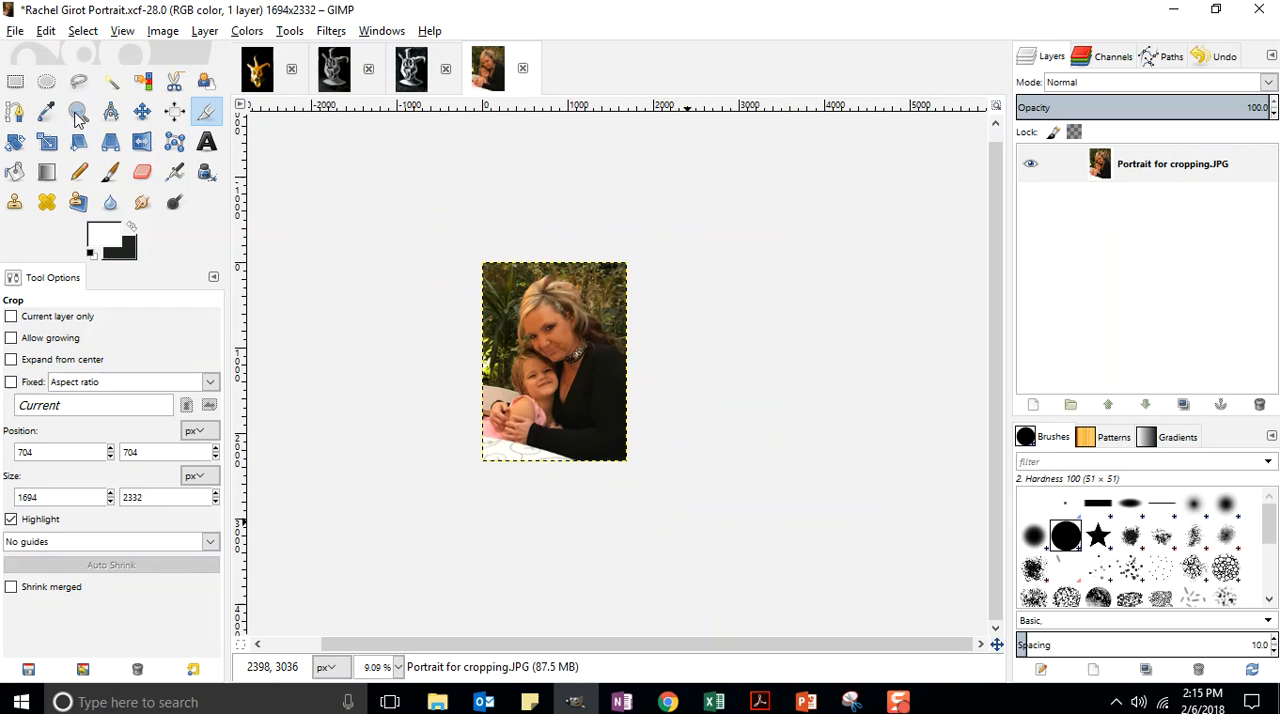
left_click(288, 245)
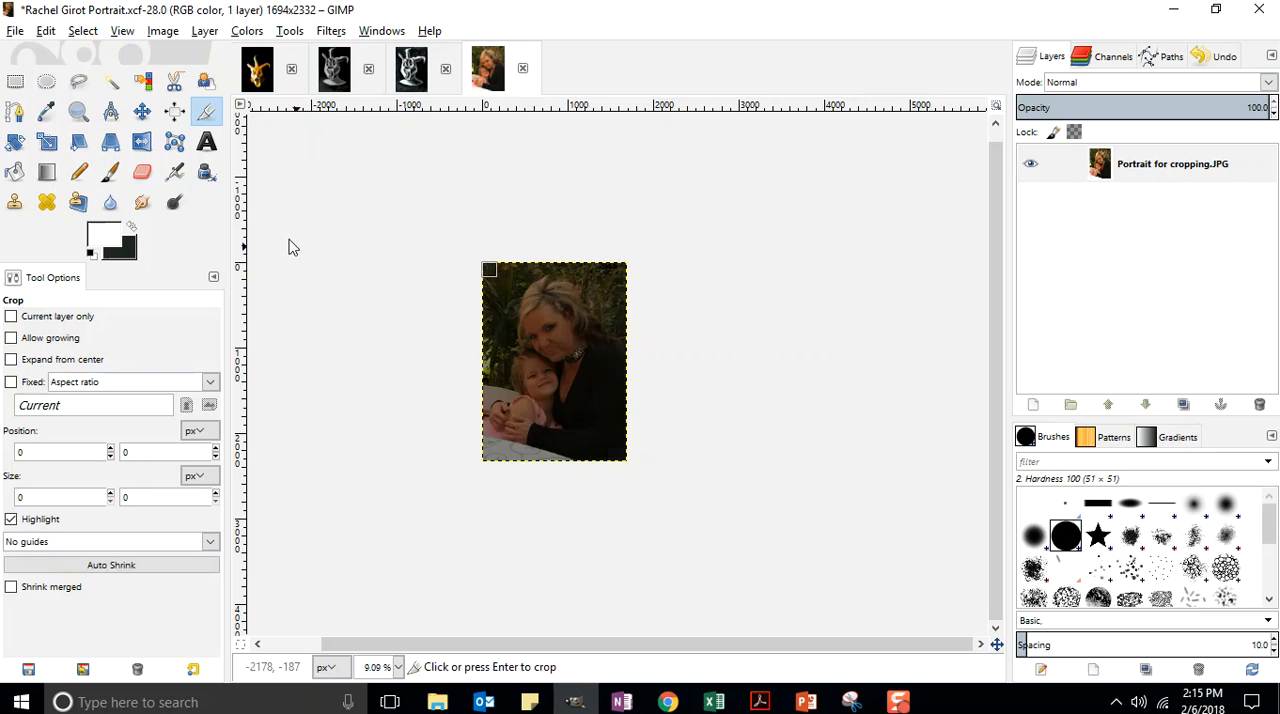
left_click(15, 30)
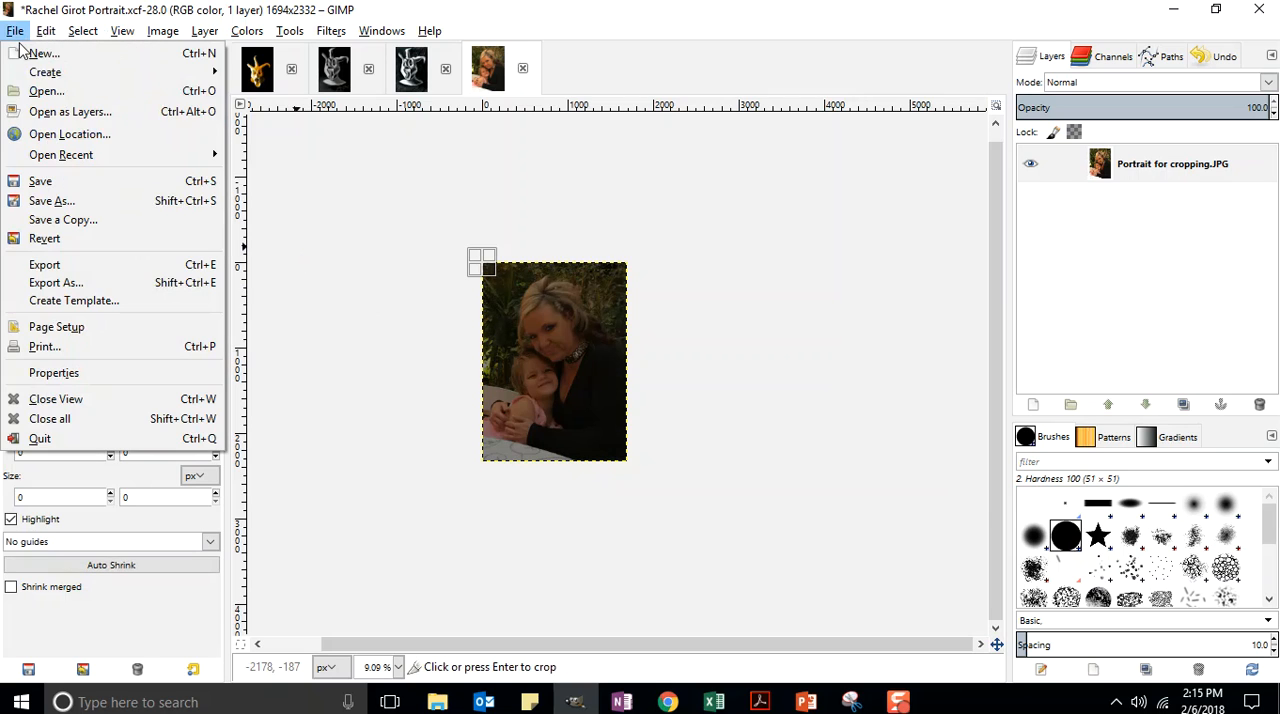
left_click(40, 181)
Step: Adjust the cropped photo with Brightness-Contrast, setting brightness to 7 and contrast to 25
left_click(78, 112)
left_click(380, 262)
left_click(389, 271)
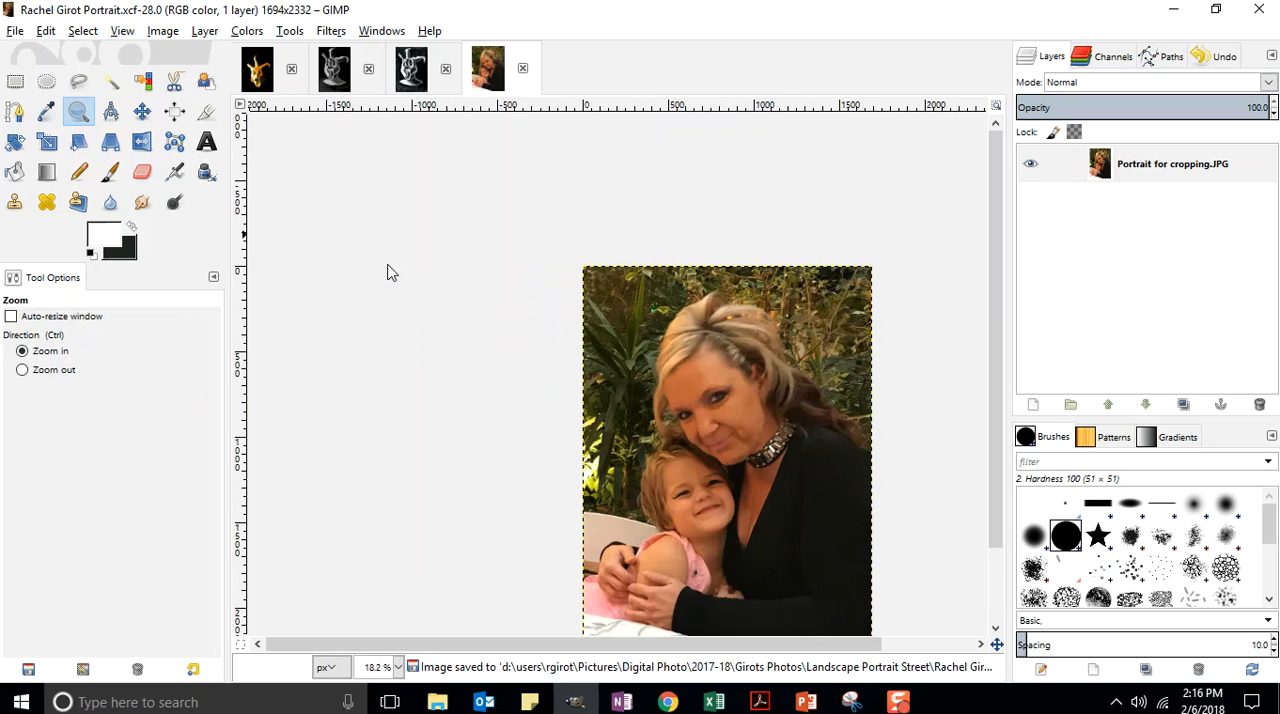
scroll(998, 216, "down", 2)
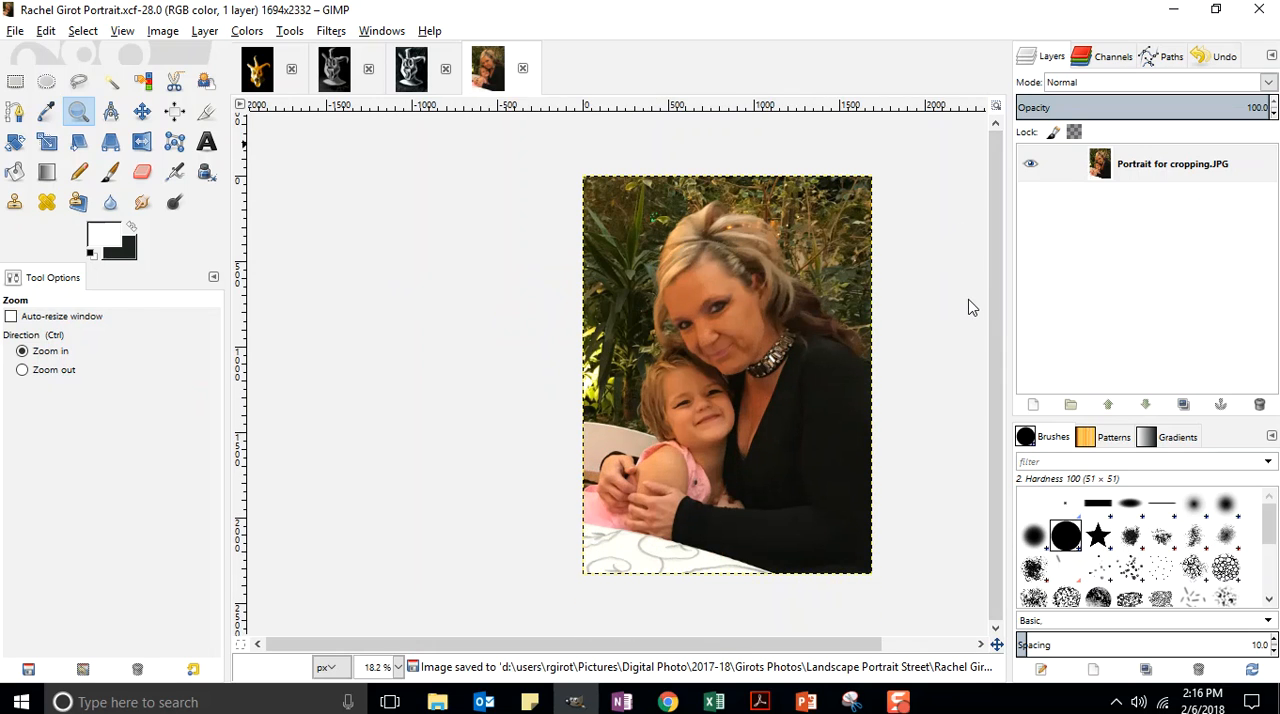
scroll(545, 648, "right", 2)
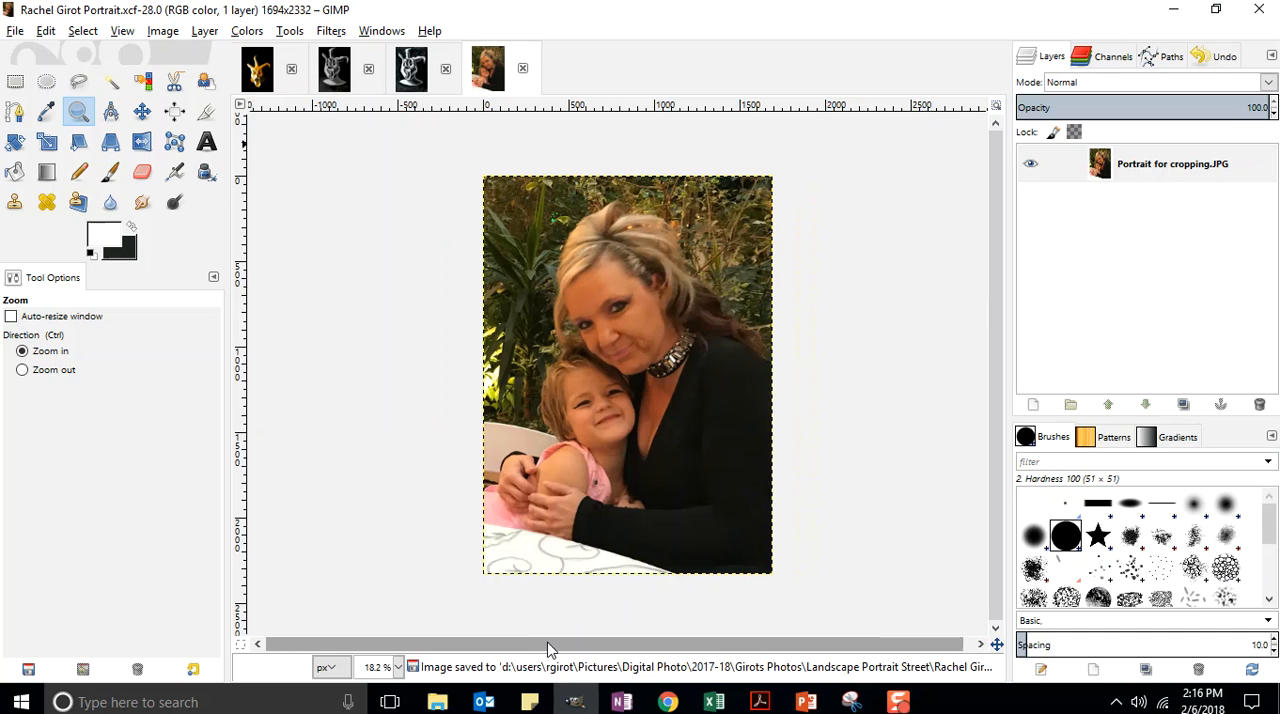
scroll(548, 648, "right", 1)
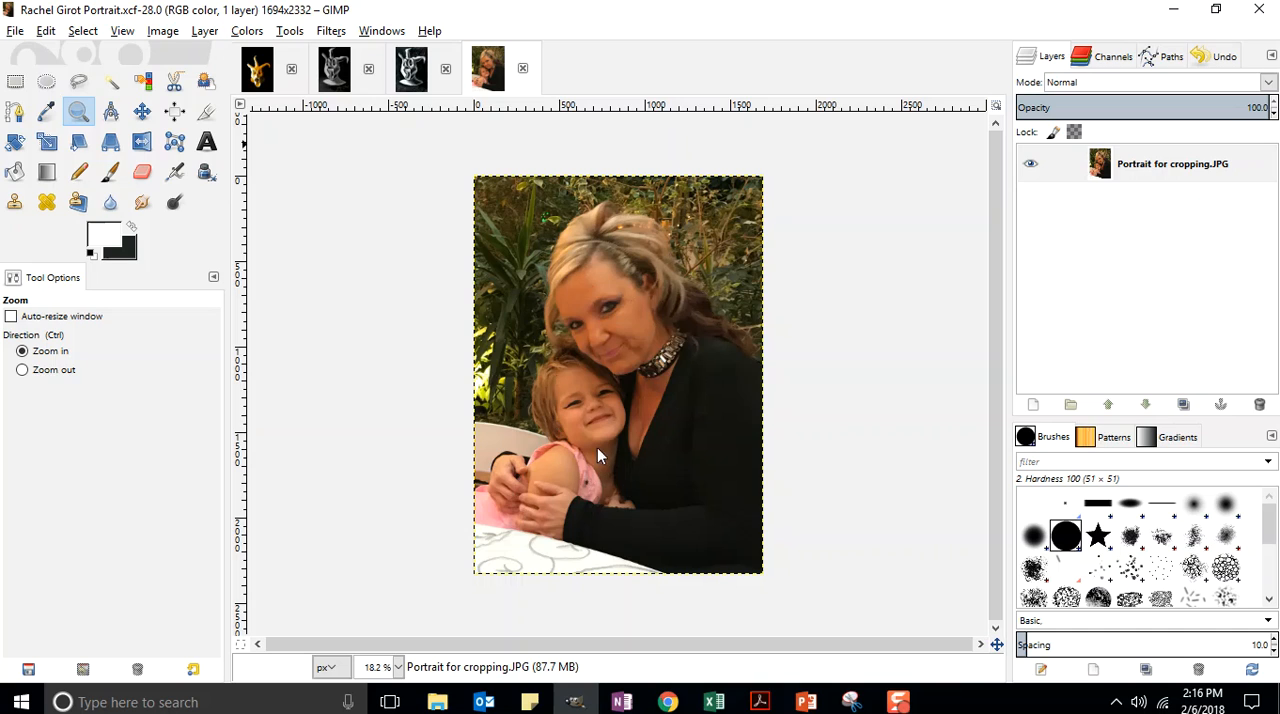
left_click(236, 32)
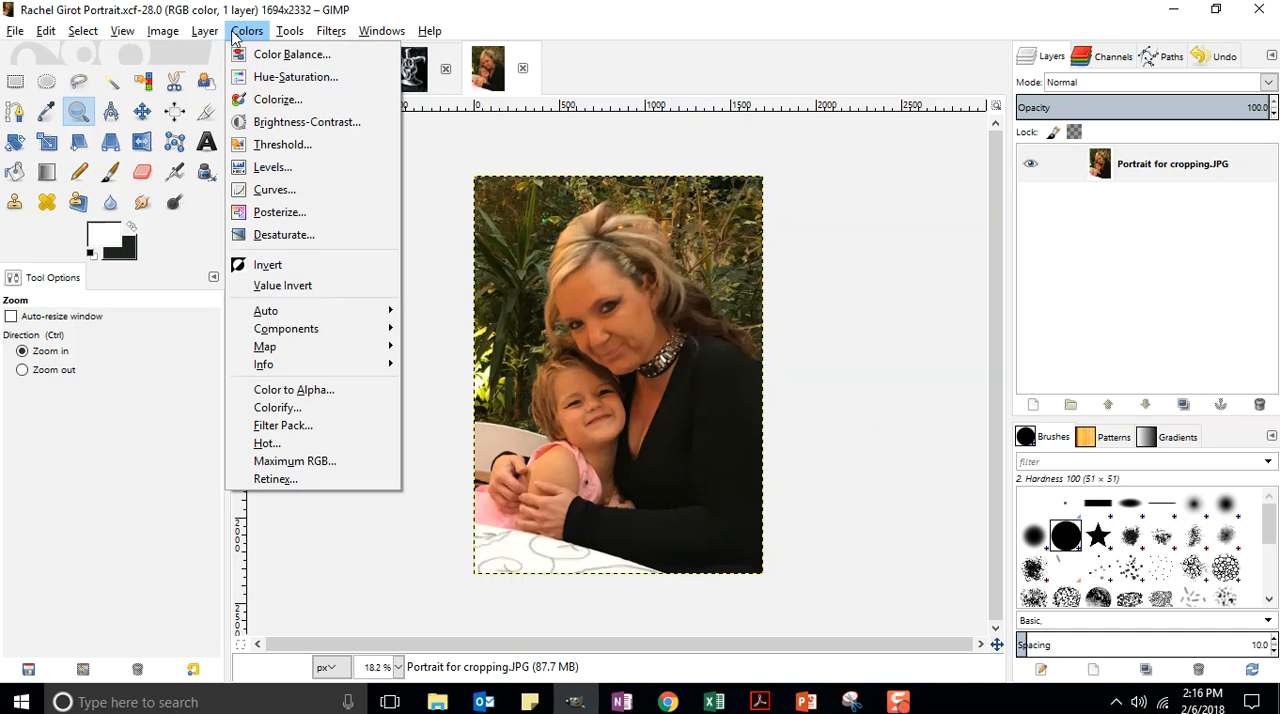
left_click(279, 122)
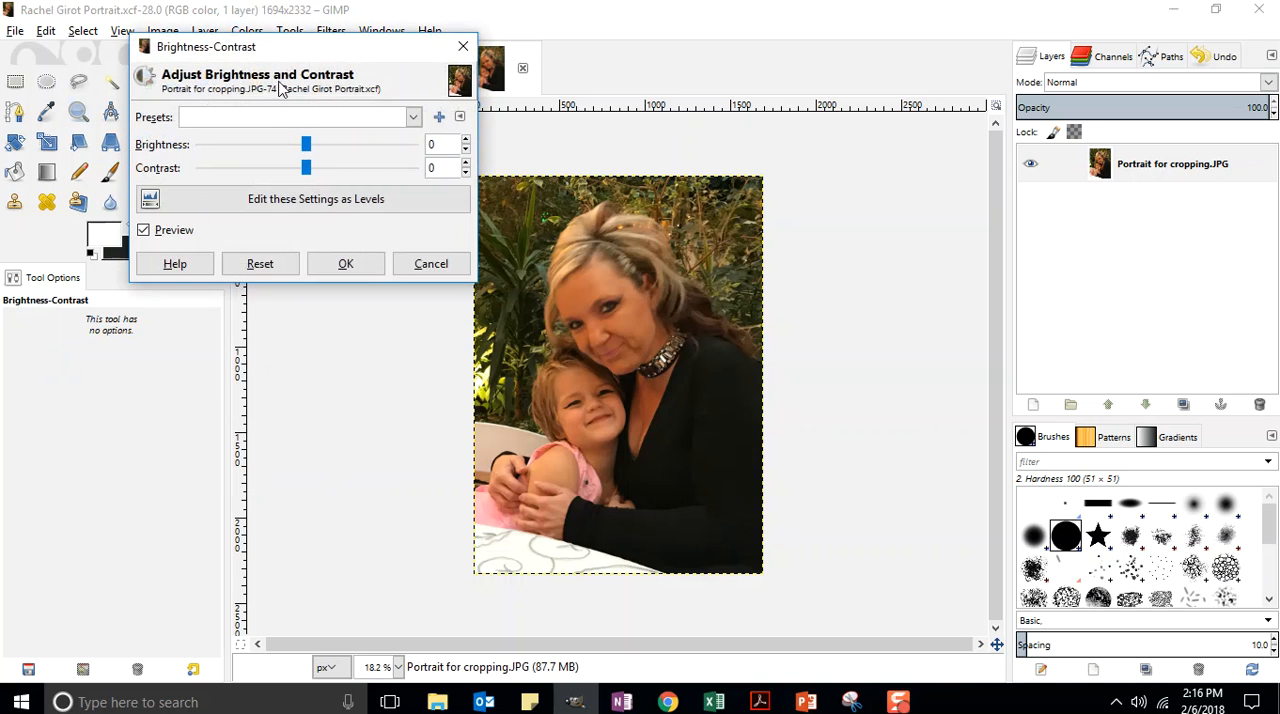
left_click_drag(306, 47, 272, 42)
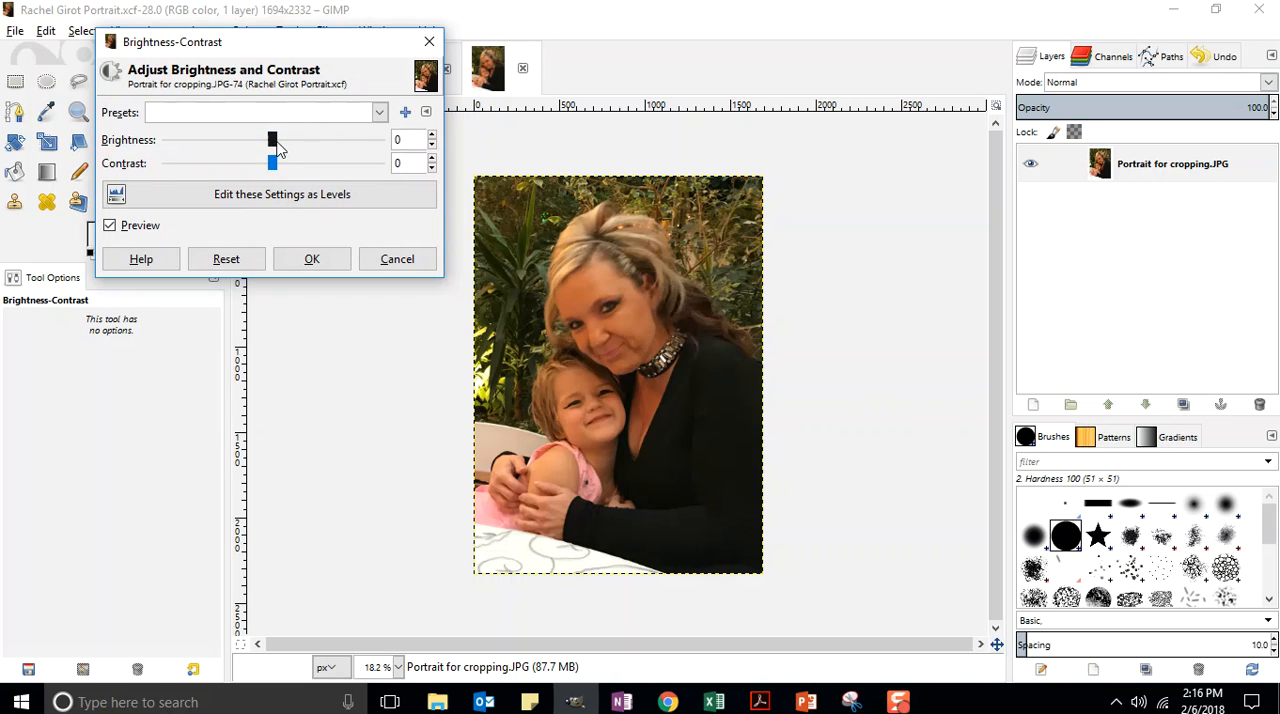
mouse_move(273, 142)
left_mouse_down()
mouse_move(297, 142)
mouse_move(246, 142)
mouse_move(261, 142)
left_mouse_up()
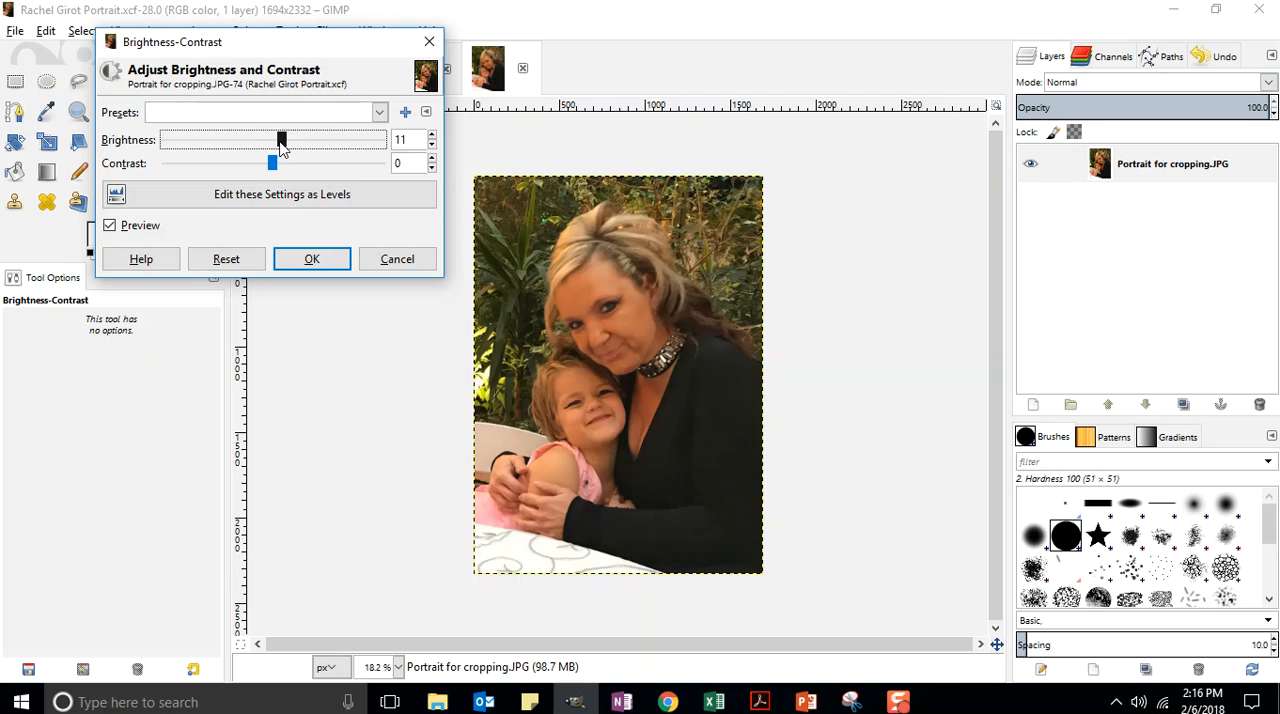
mouse_move(272, 164)
left_mouse_down()
mouse_move(290, 167)
mouse_move(277, 140)
left_mouse_up()
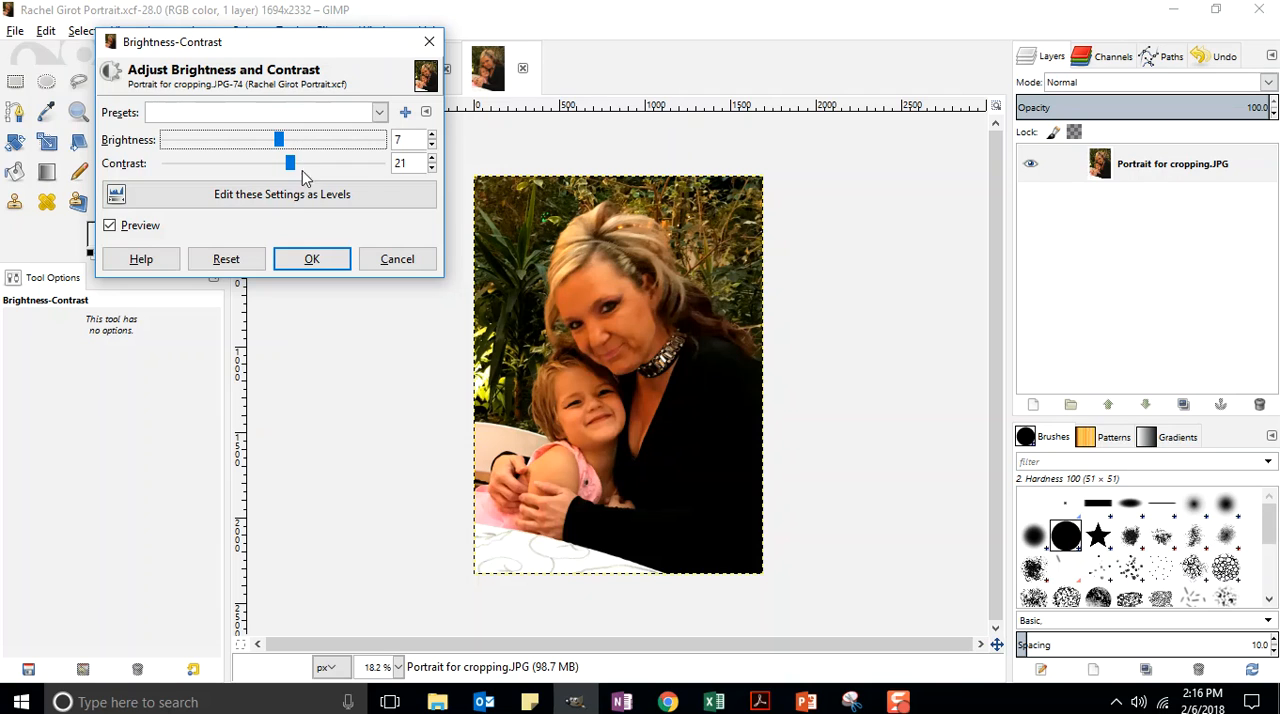
left_click_drag(290, 171, 293, 171)
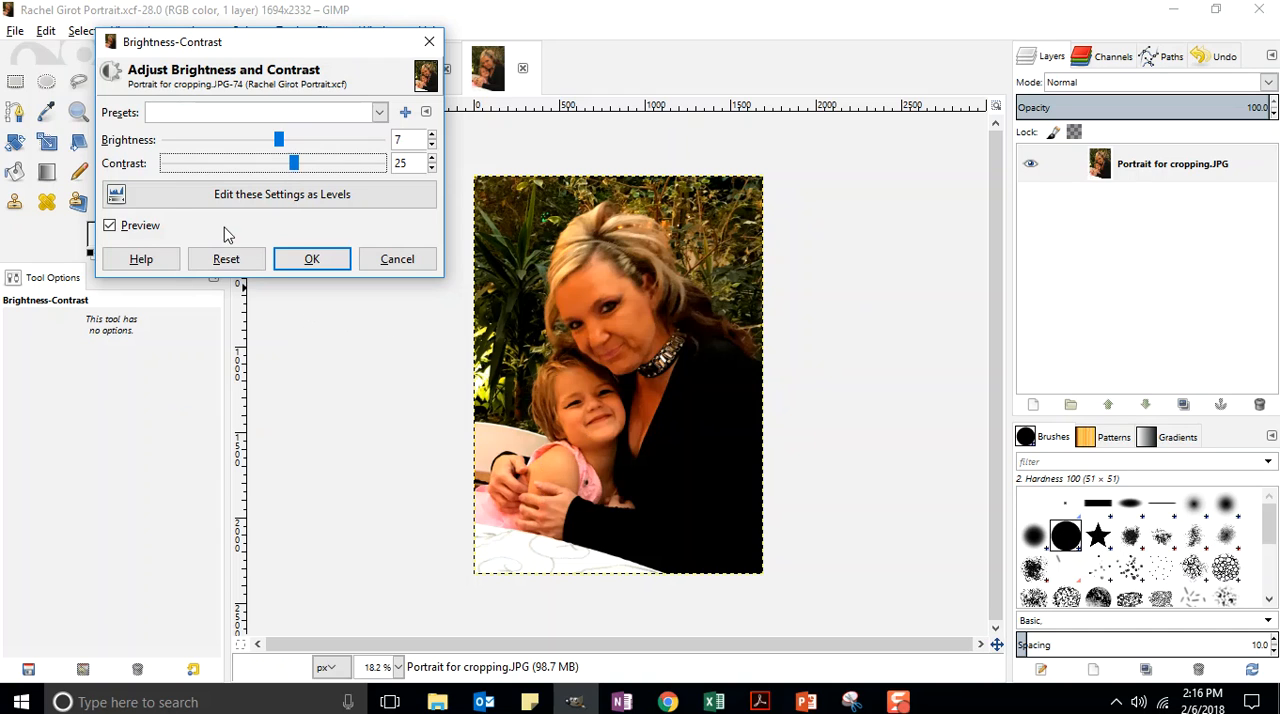
Step: Compare the adjustment with the original in the preview, then apply brightness 15 and contrast 26
left_click(110, 226)
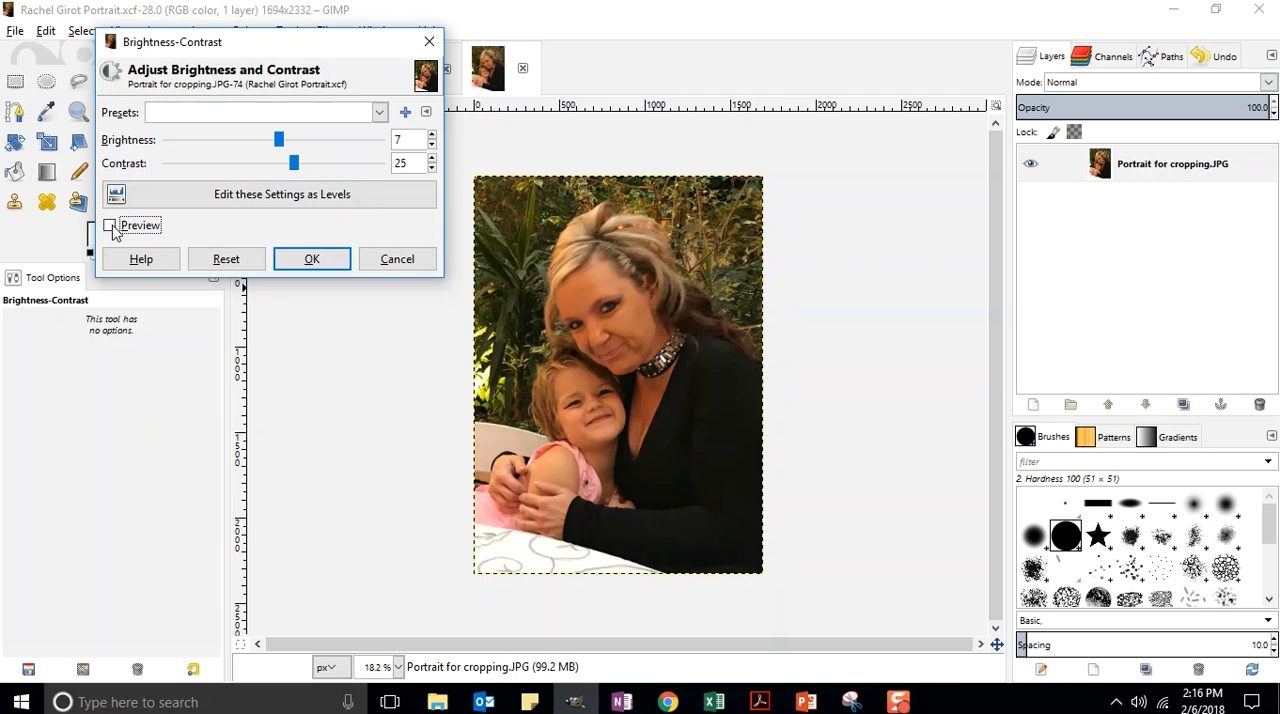
left_click(112, 227)
mouse_move(269, 134)
left_mouse_down()
mouse_move(289, 134)
mouse_move(275, 165)
mouse_move(293, 164)
mouse_move(278, 141)
mouse_move(301, 170)
mouse_move(274, 167)
mouse_move(288, 143)
mouse_move(246, 150)
mouse_move(279, 152)
left_mouse_up()
left_click(294, 165)
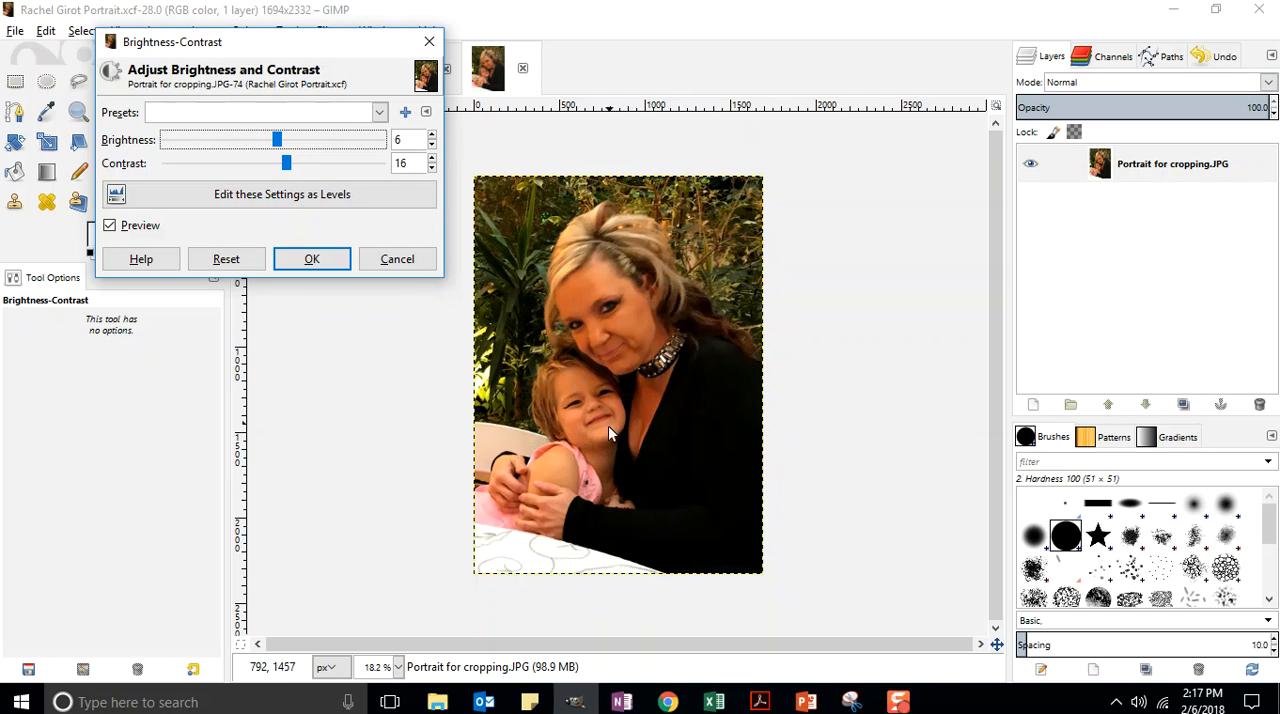
left_click_drag(279, 145, 294, 166)
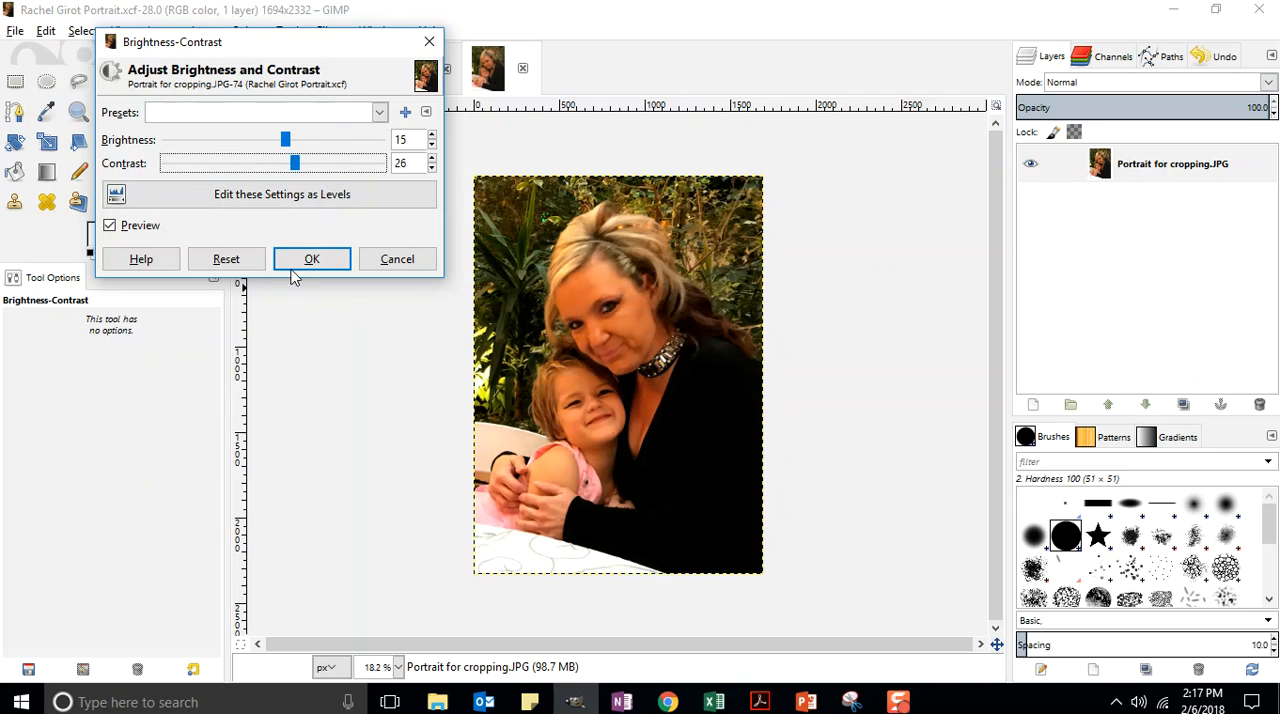
left_click(299, 262)
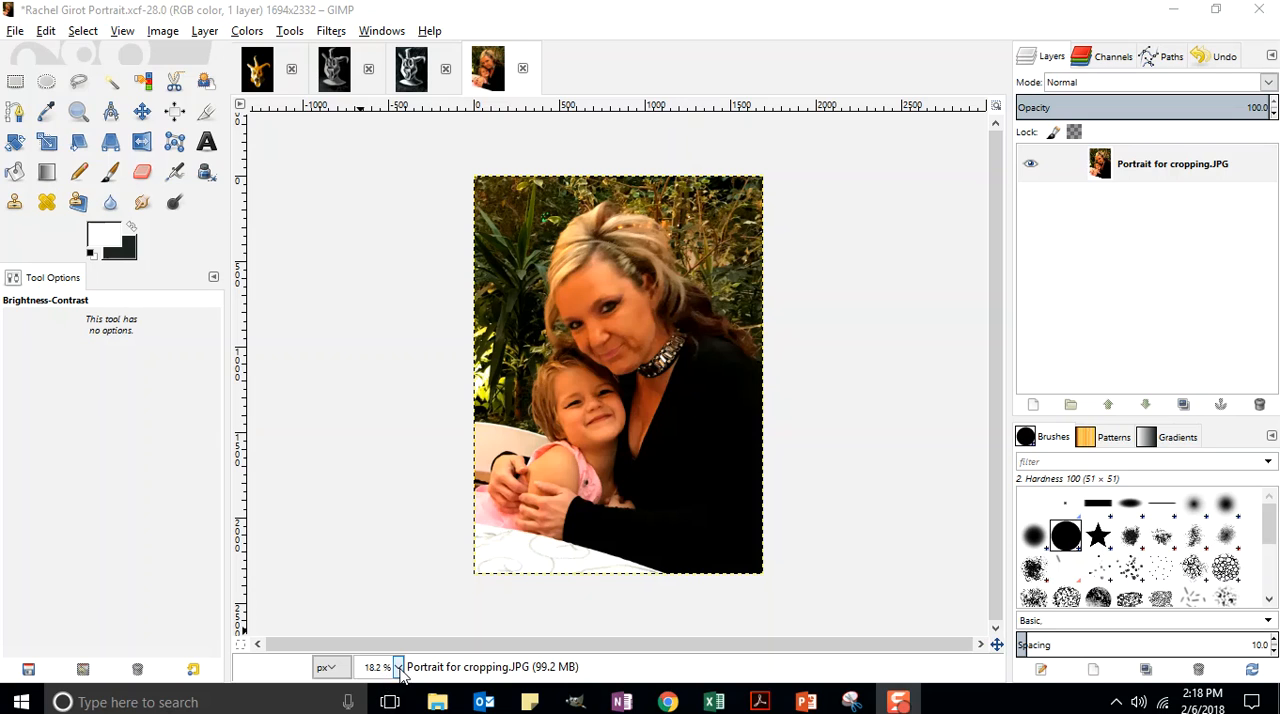
Step: Scale the cropped photo to a width of 6 inches with proportional height, and save the file
left_click(398, 668)
left_click(399, 669)
left_click(399, 669)
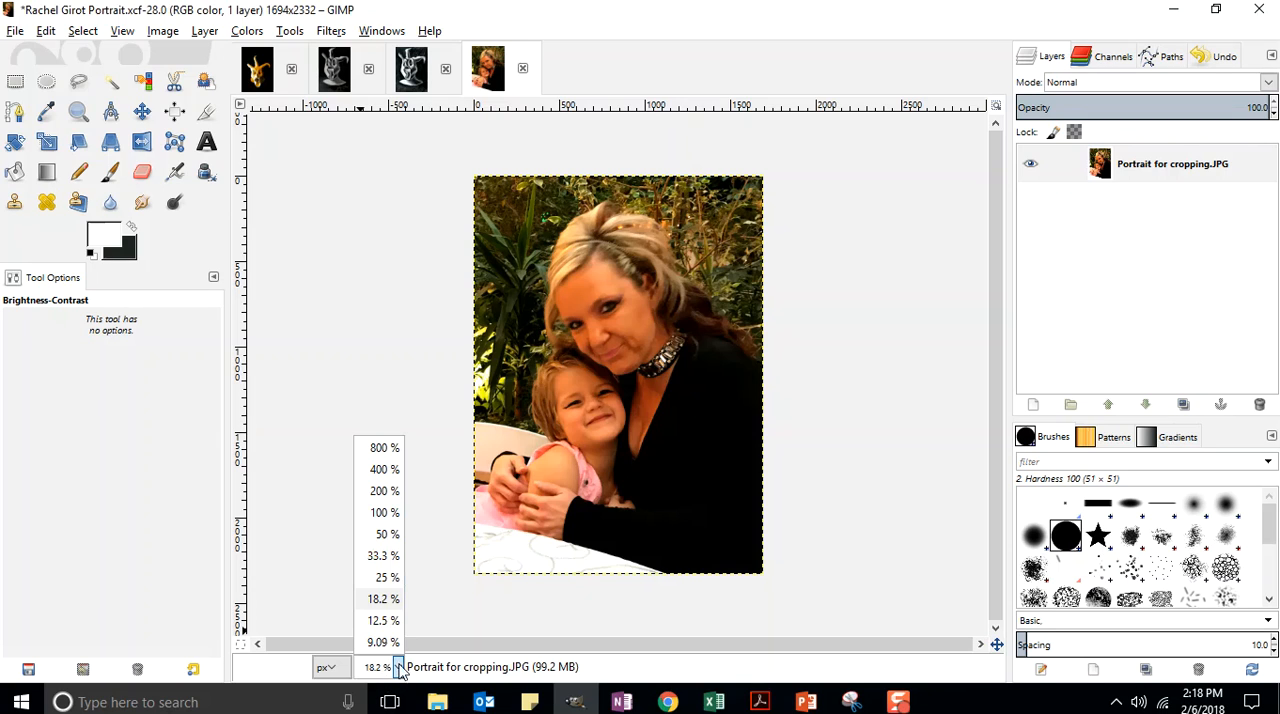
left_click(385, 512)
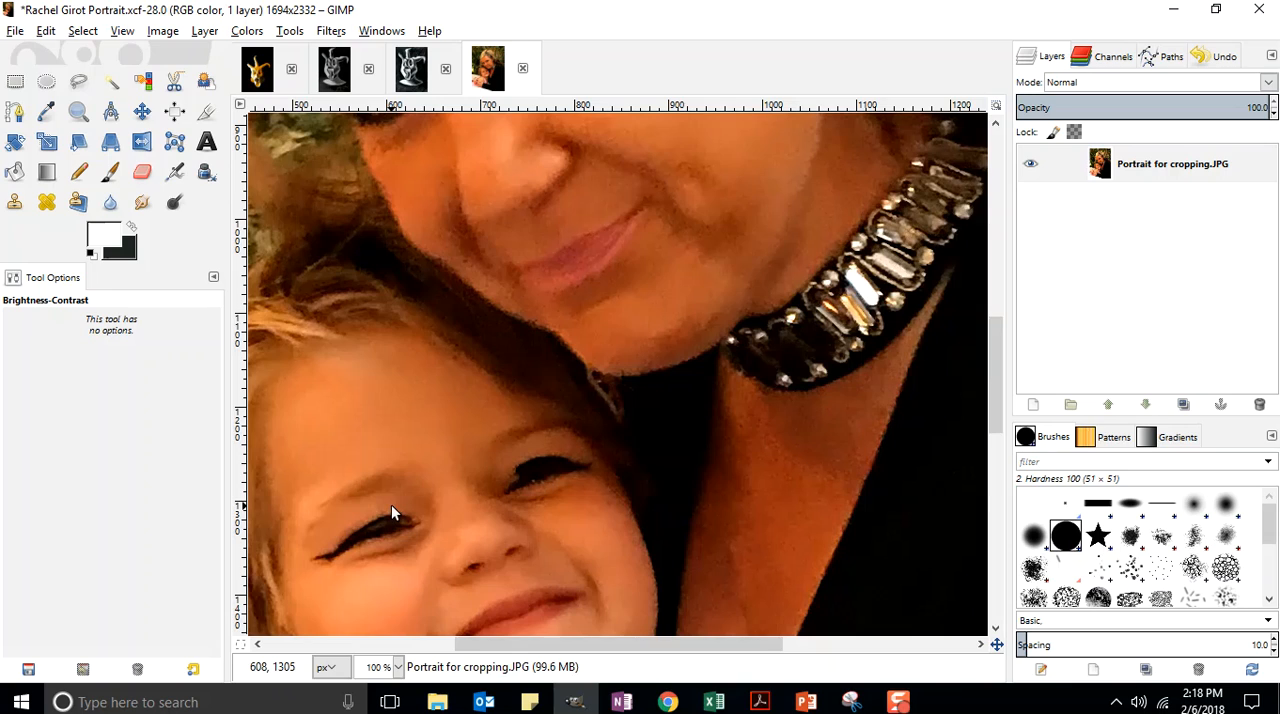
left_click(165, 33)
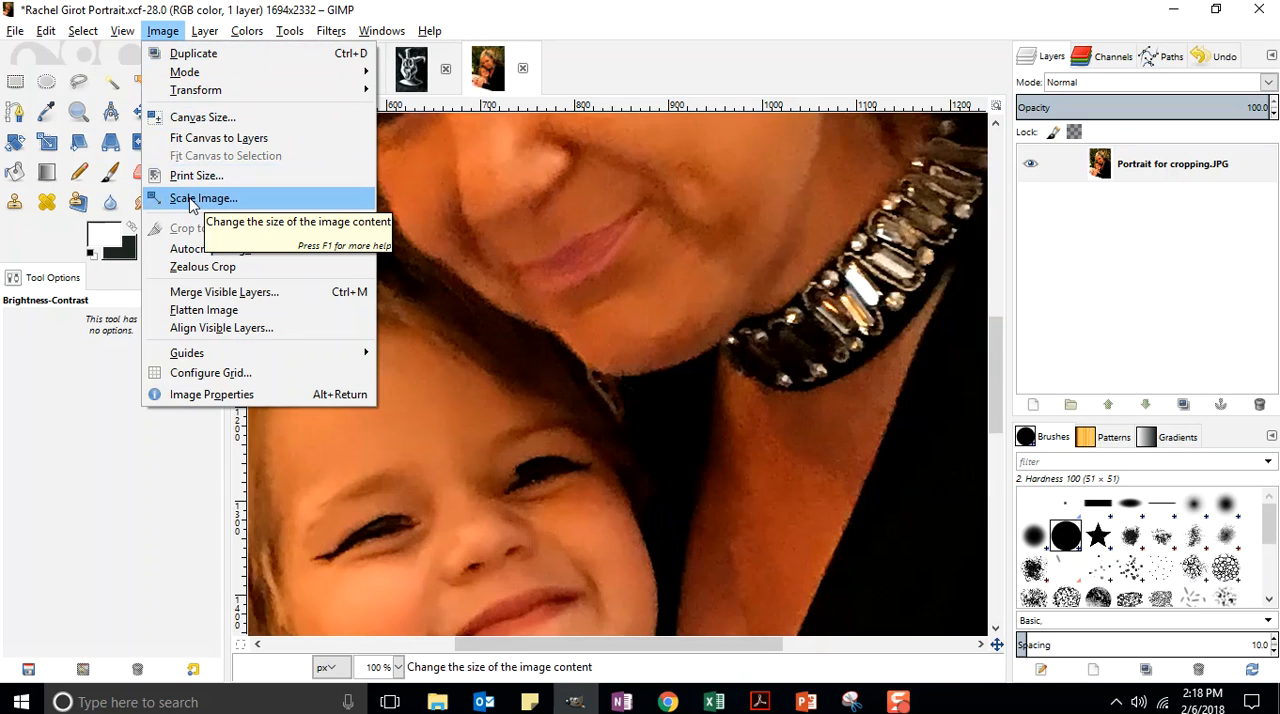
left_click(190, 200)
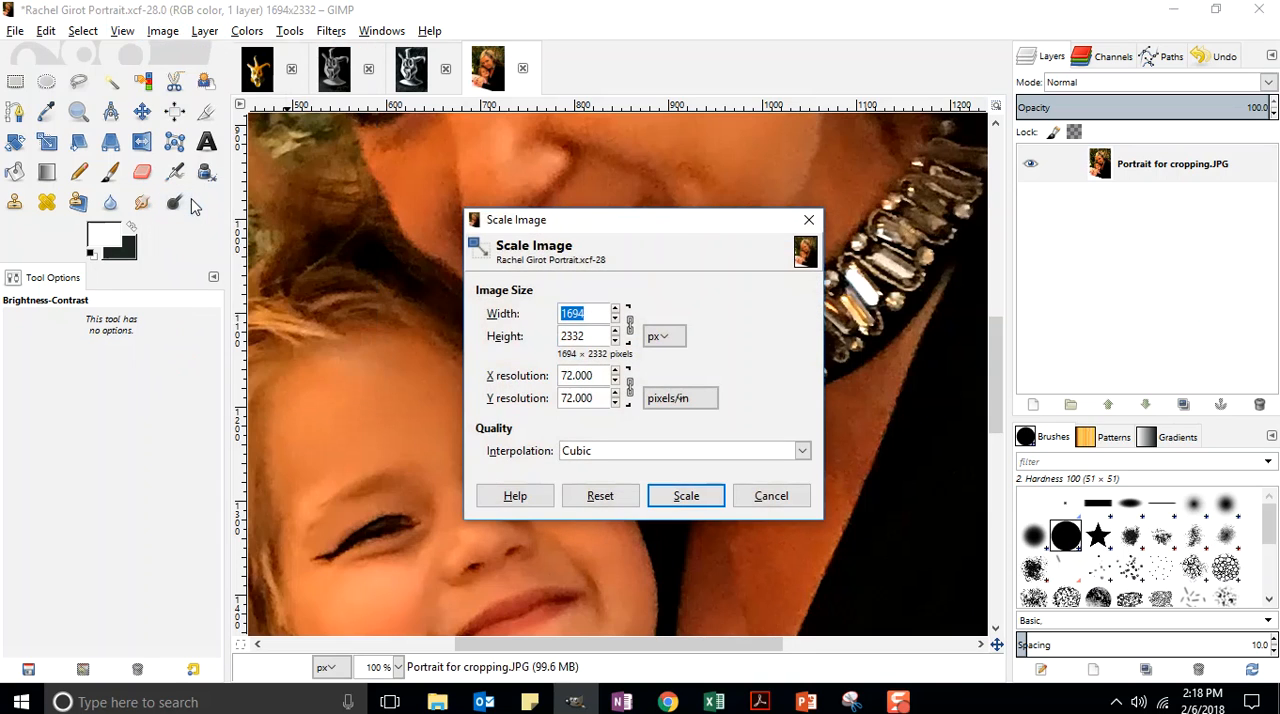
left_click(659, 341)
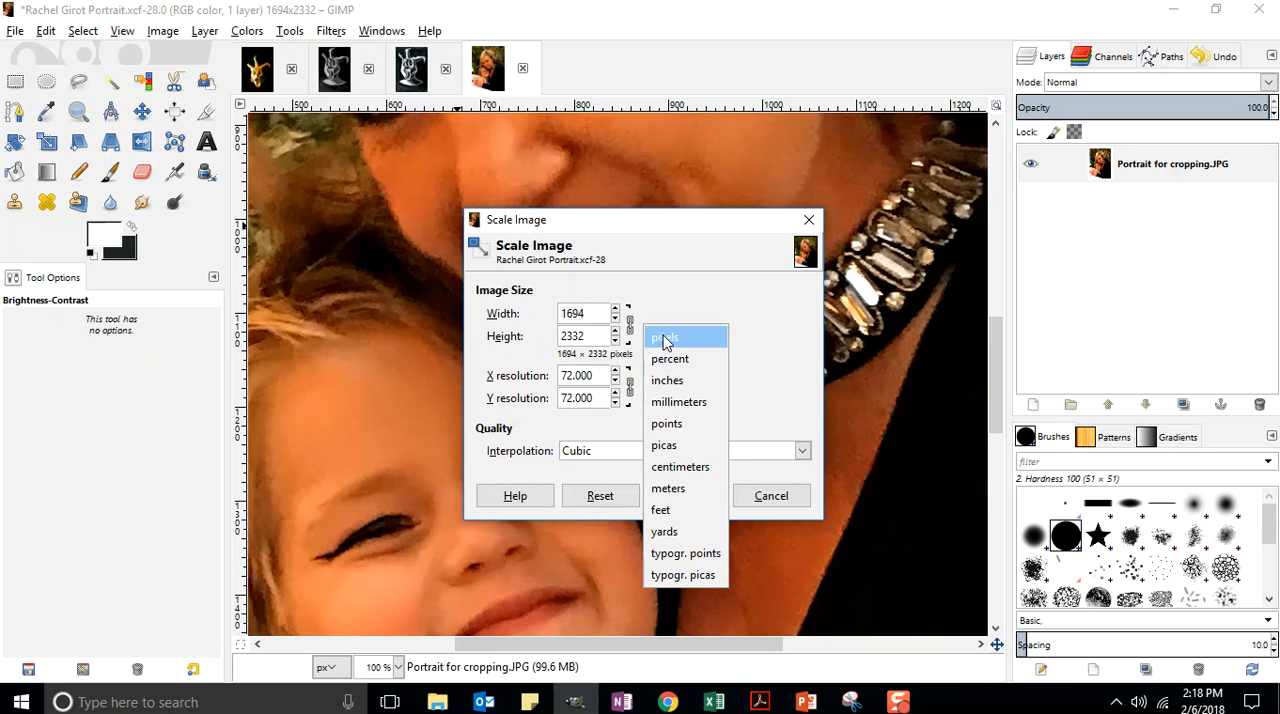
left_click(679, 386)
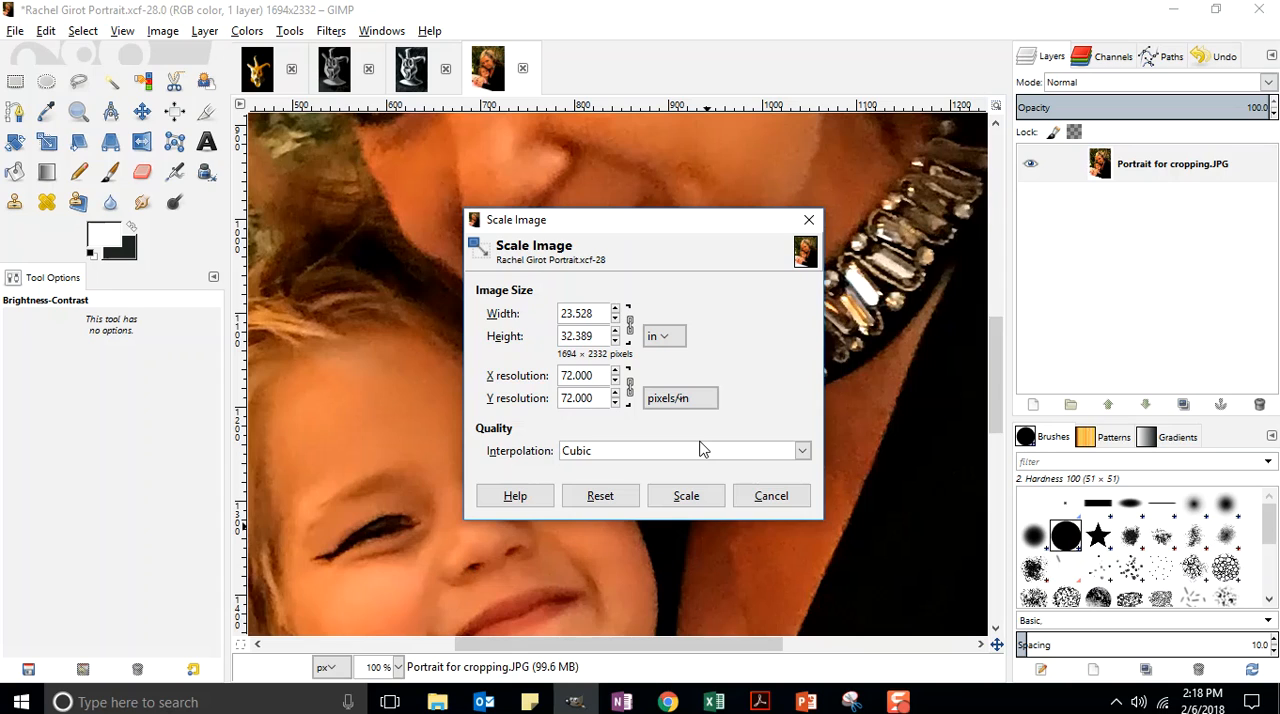
left_click_drag(603, 313, 538, 315)
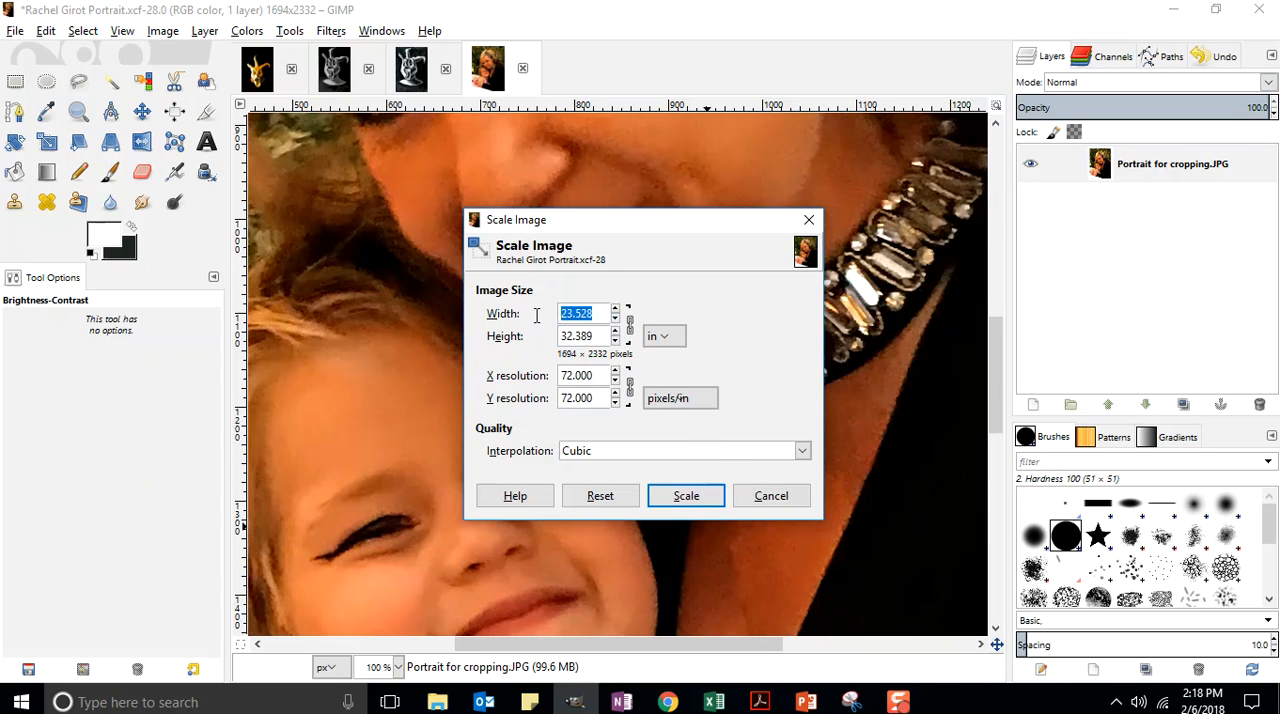
type("6")
key("Tab")
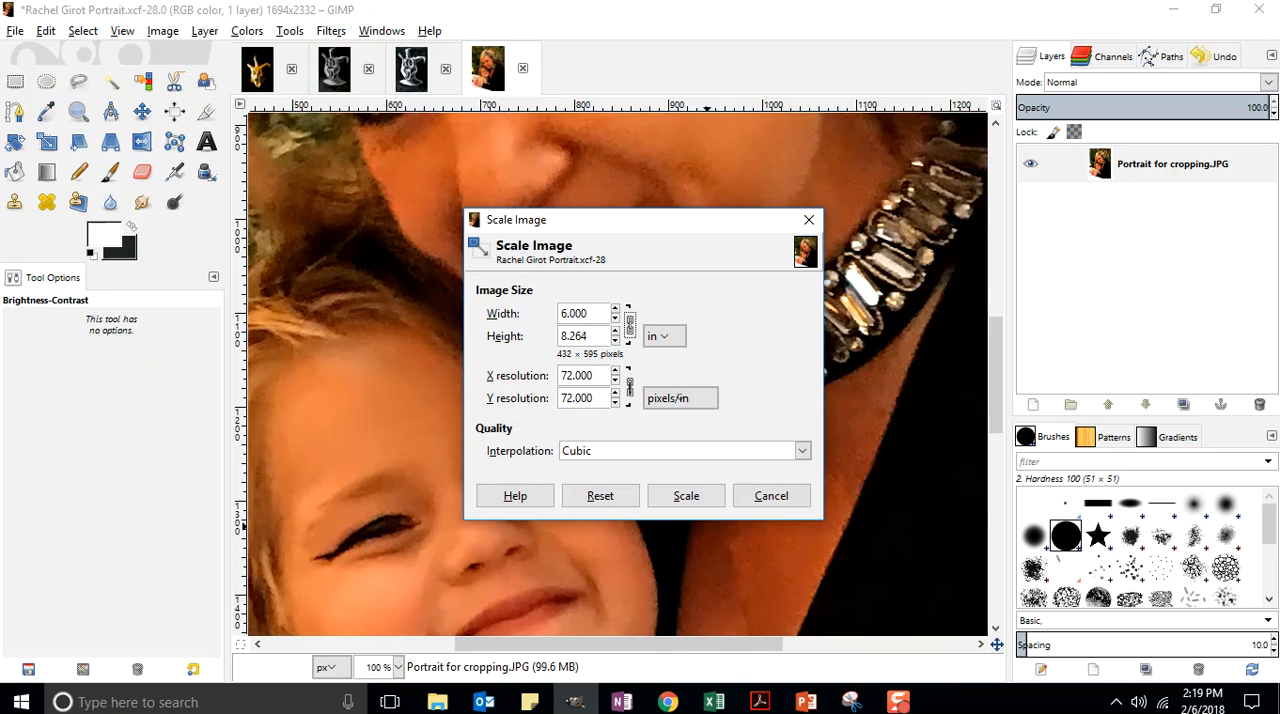
left_click(686, 496)
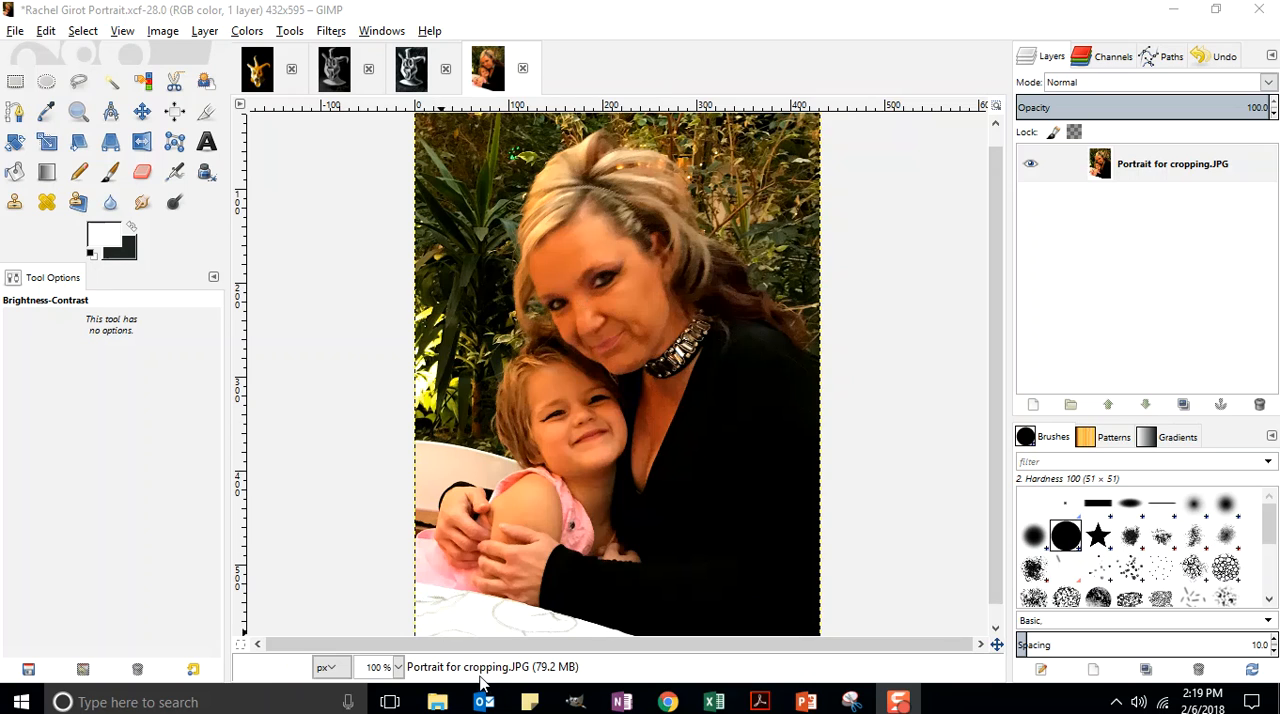
left_click(15, 33)
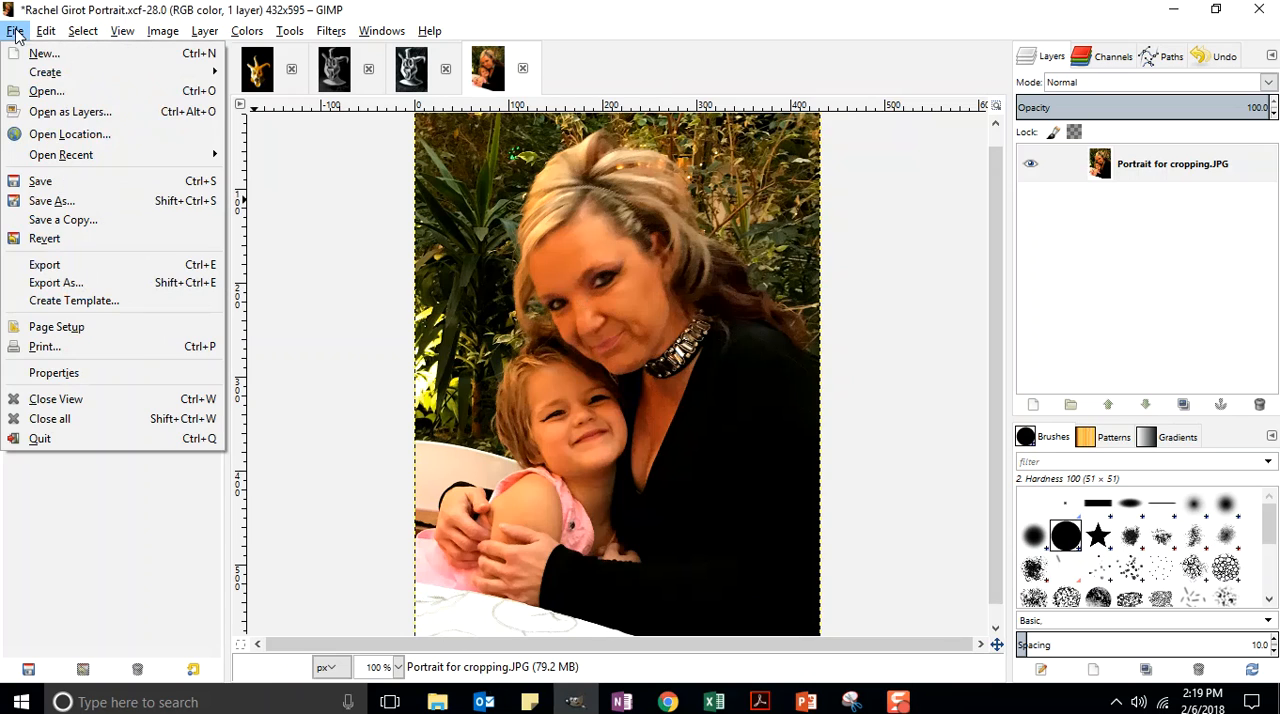
left_click(40, 181)
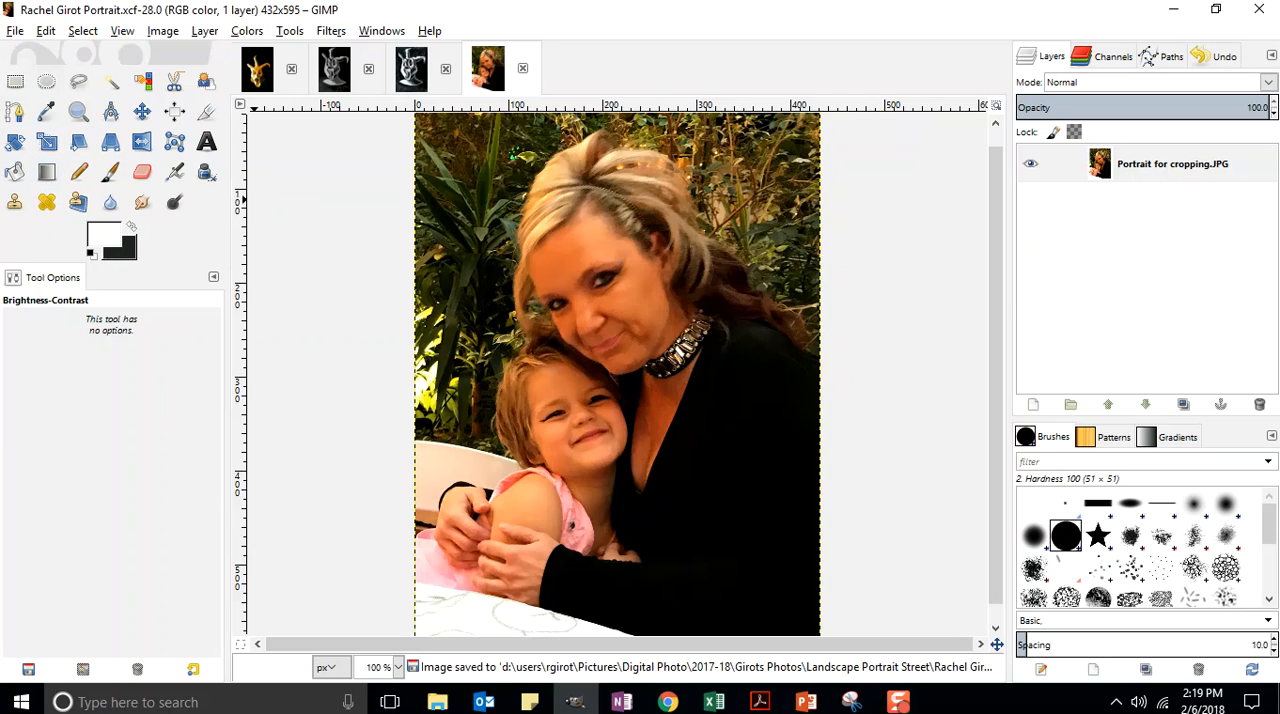
Step: Export the portrait under its existing name with the .jpg extension, choosing JPEG image as the file type
left_click(15, 33)
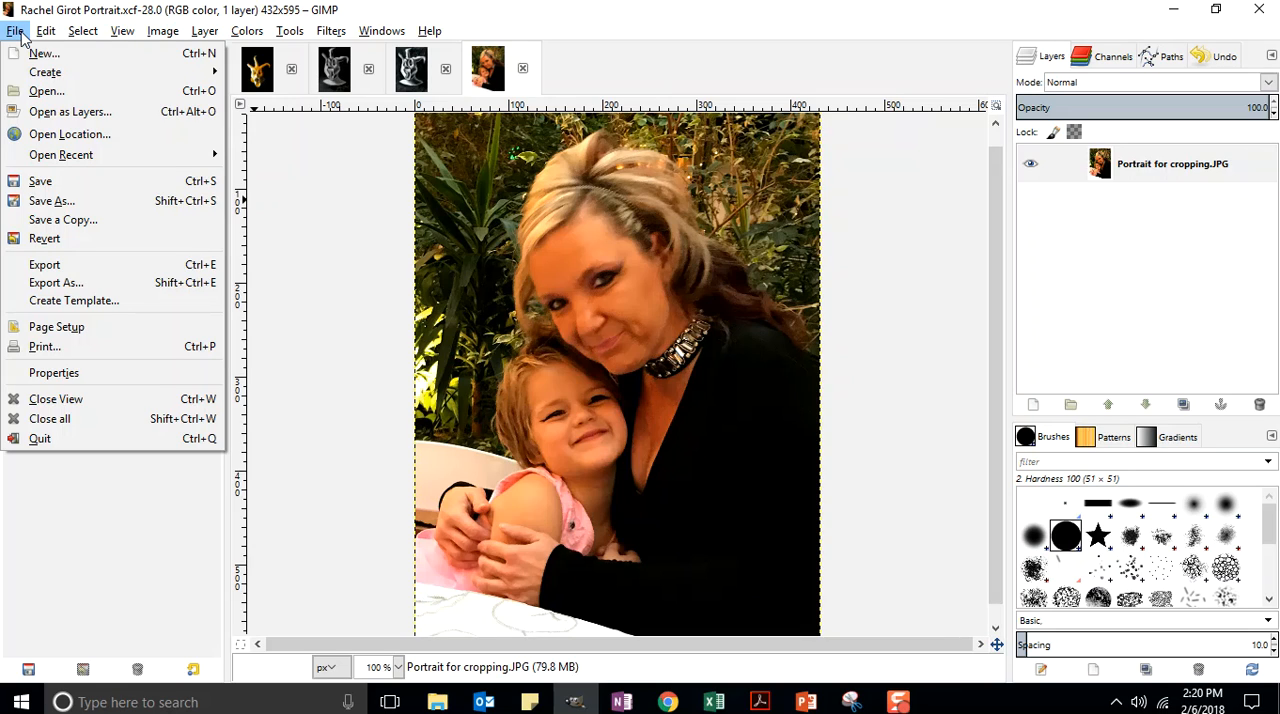
left_click(70, 284)
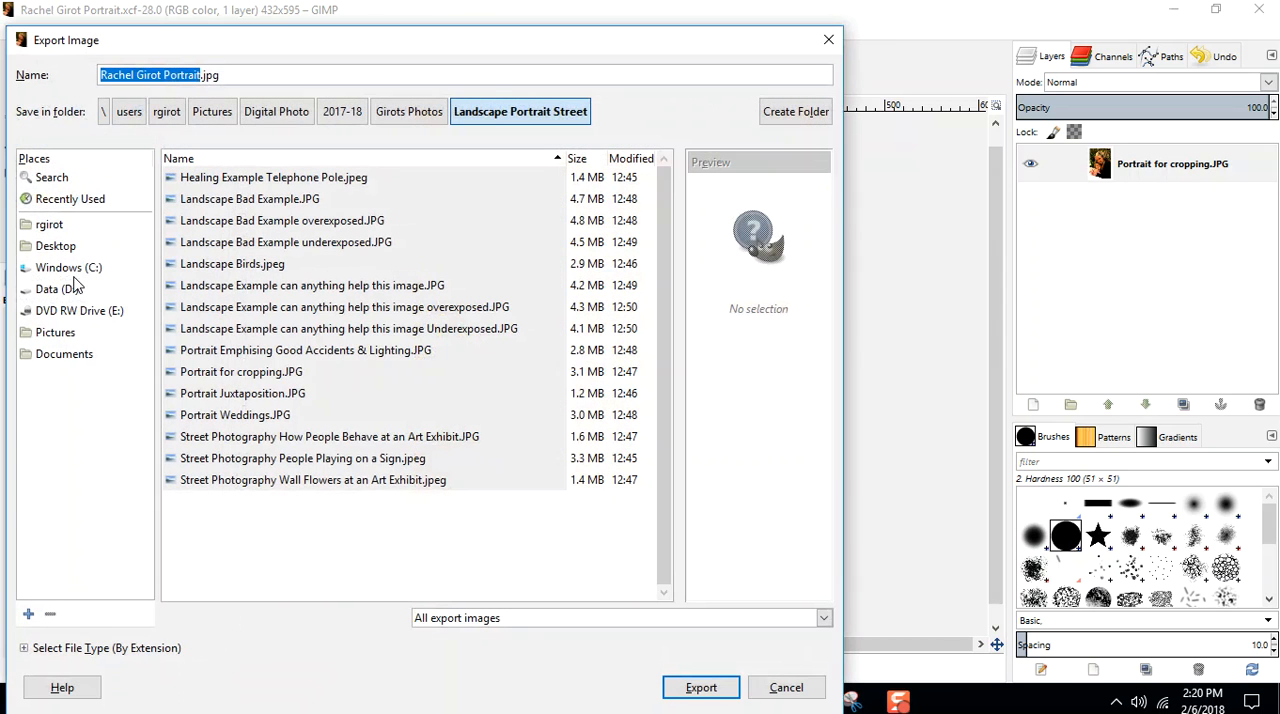
left_click(226, 75)
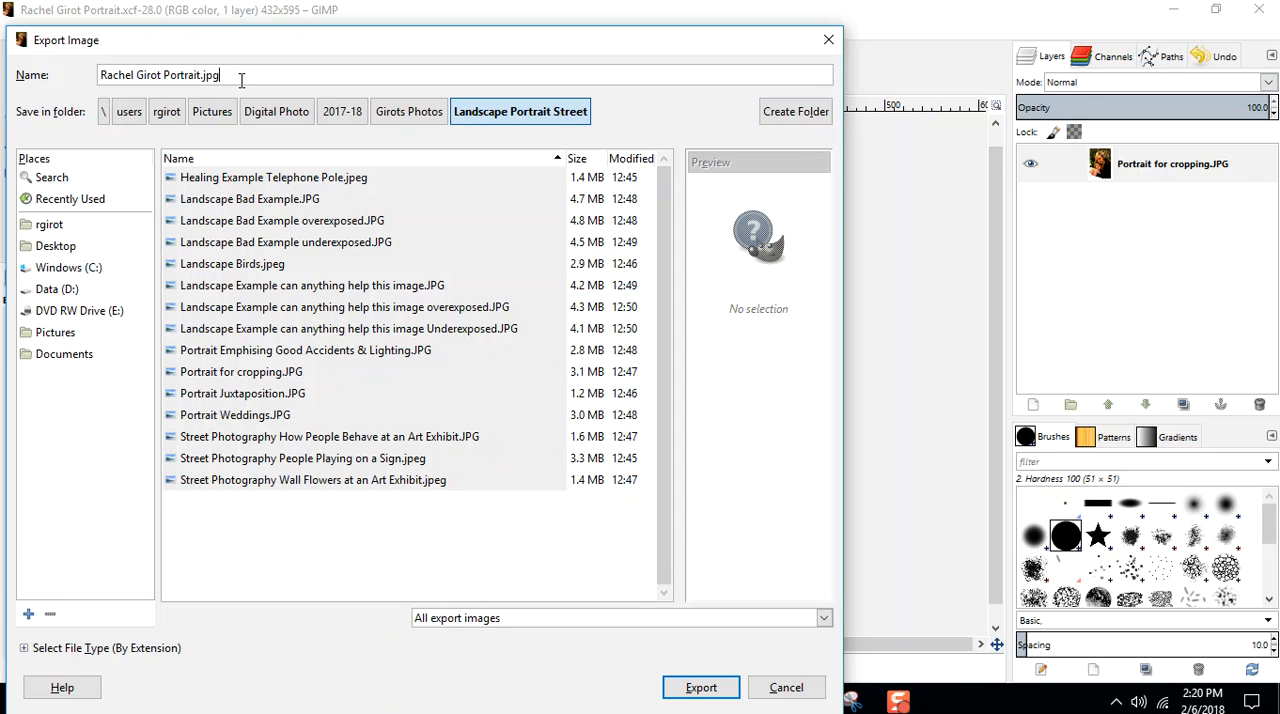
key("BackSpace")
key("BackSpace")
type("jpg")
left_click(24, 648)
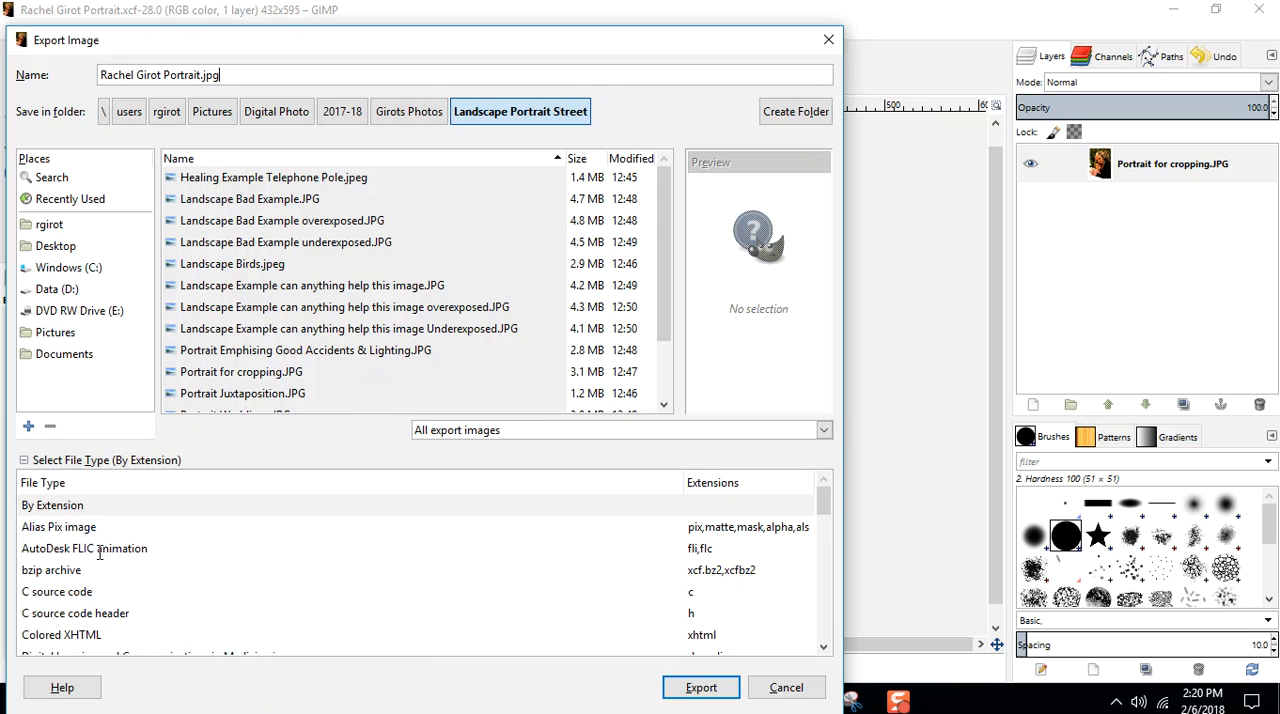
scroll(822, 513, "down", 2)
scroll(822, 520, "down", 5)
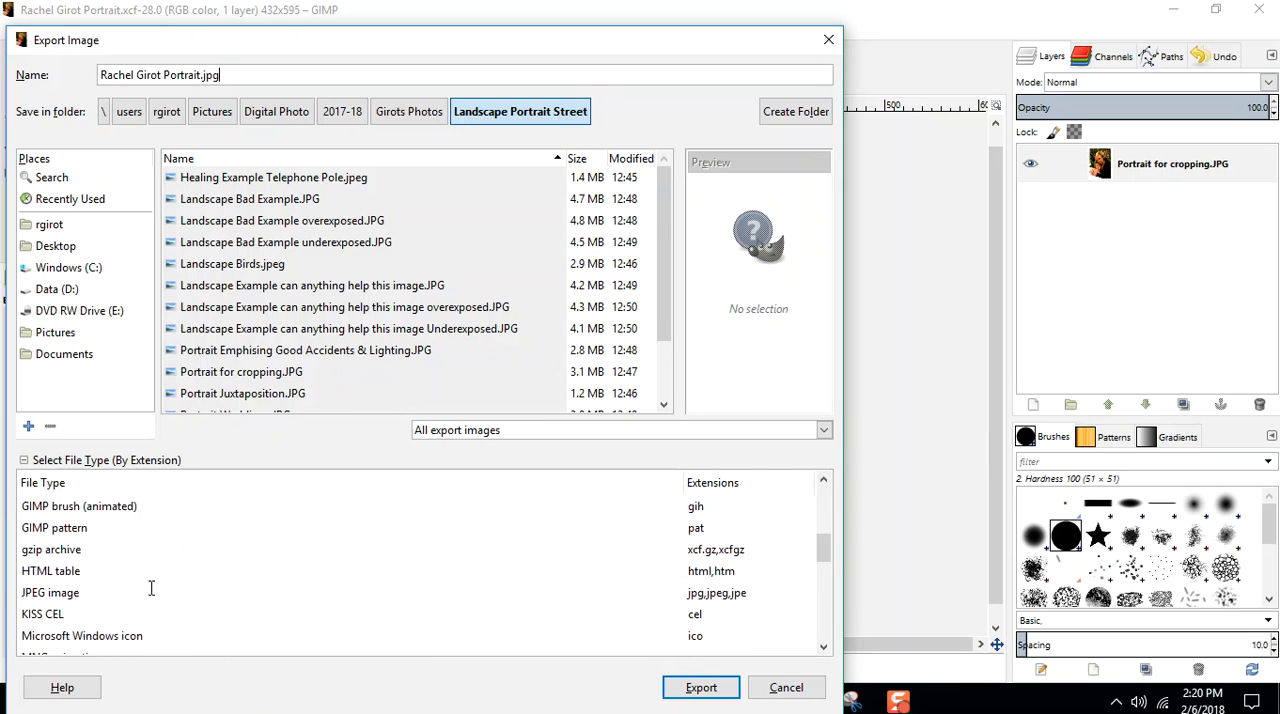
left_click(50, 593)
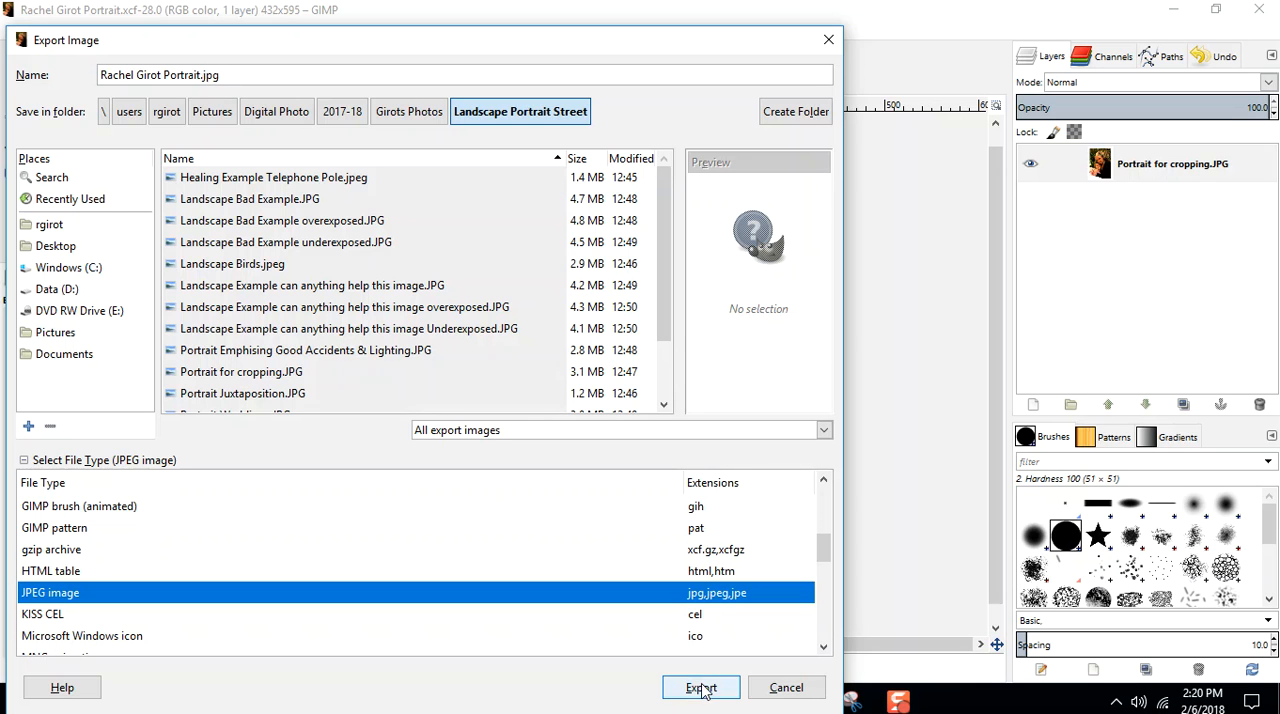
left_click_drag(734, 47, 286, 40)
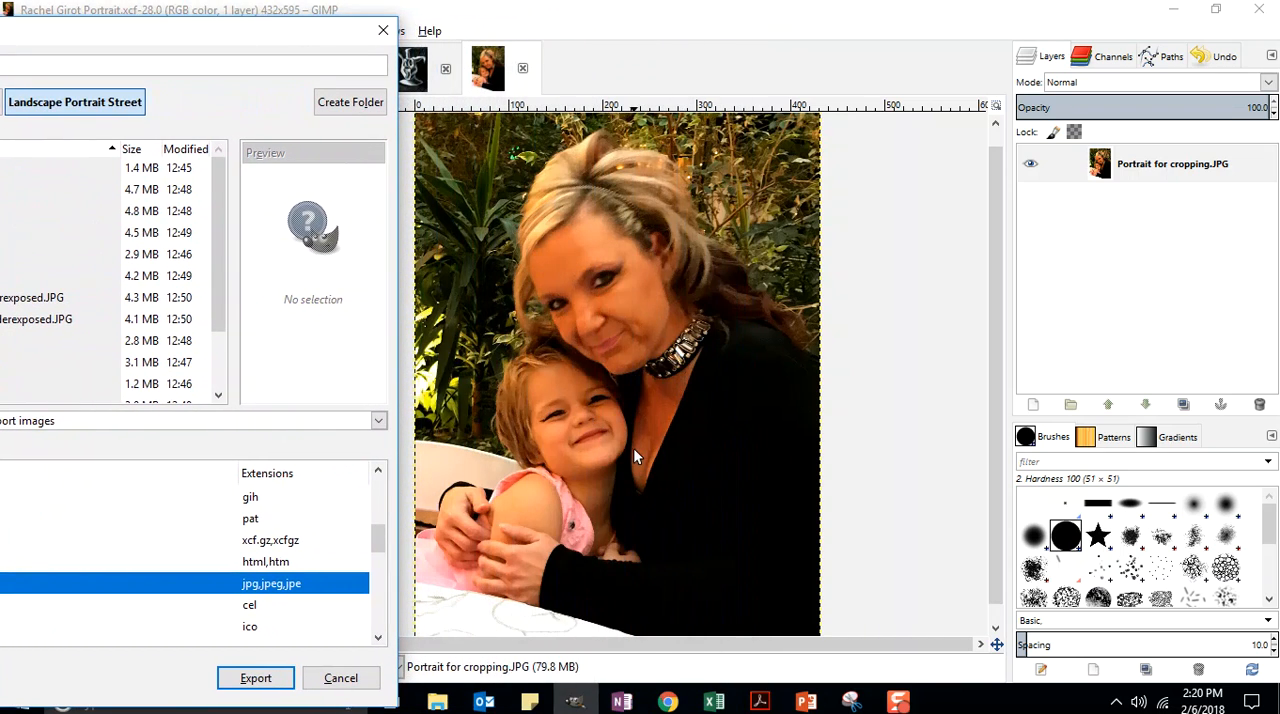
left_click(252, 680)
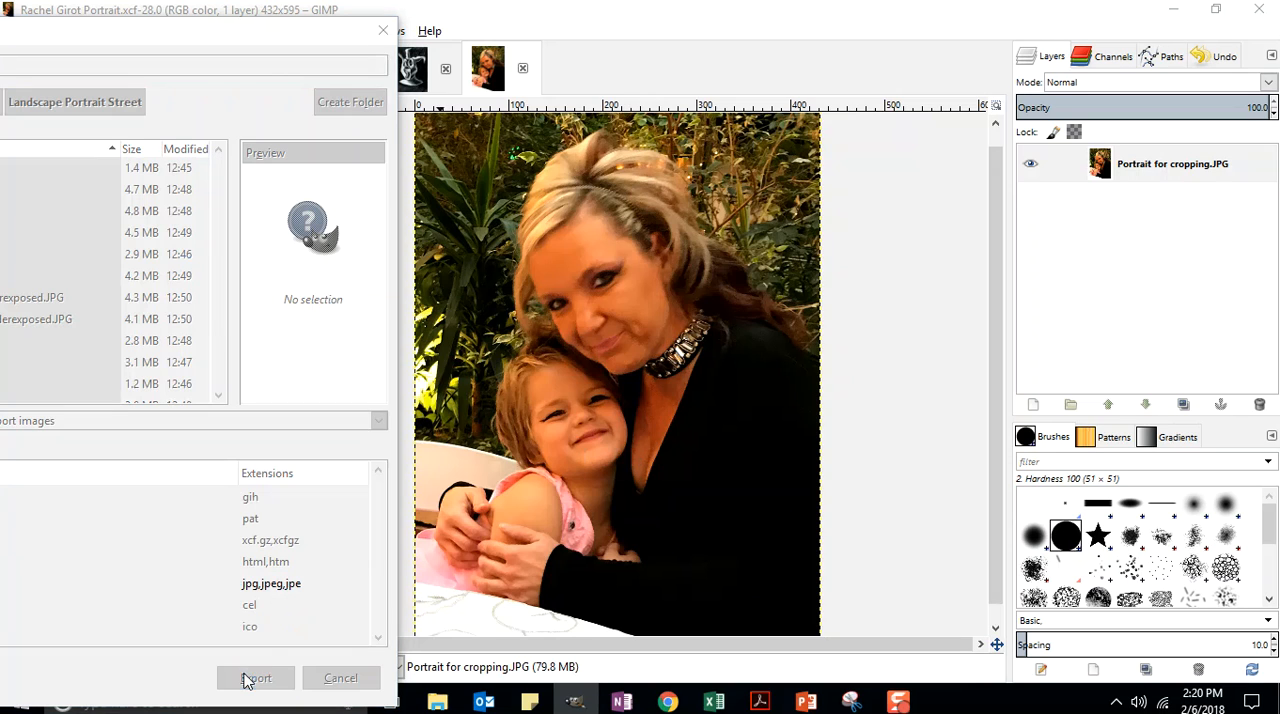
Step: Show the JPEG preview in the image window, set the quality to 100, and finish the export
left_click_drag(655, 268, 265, 163)
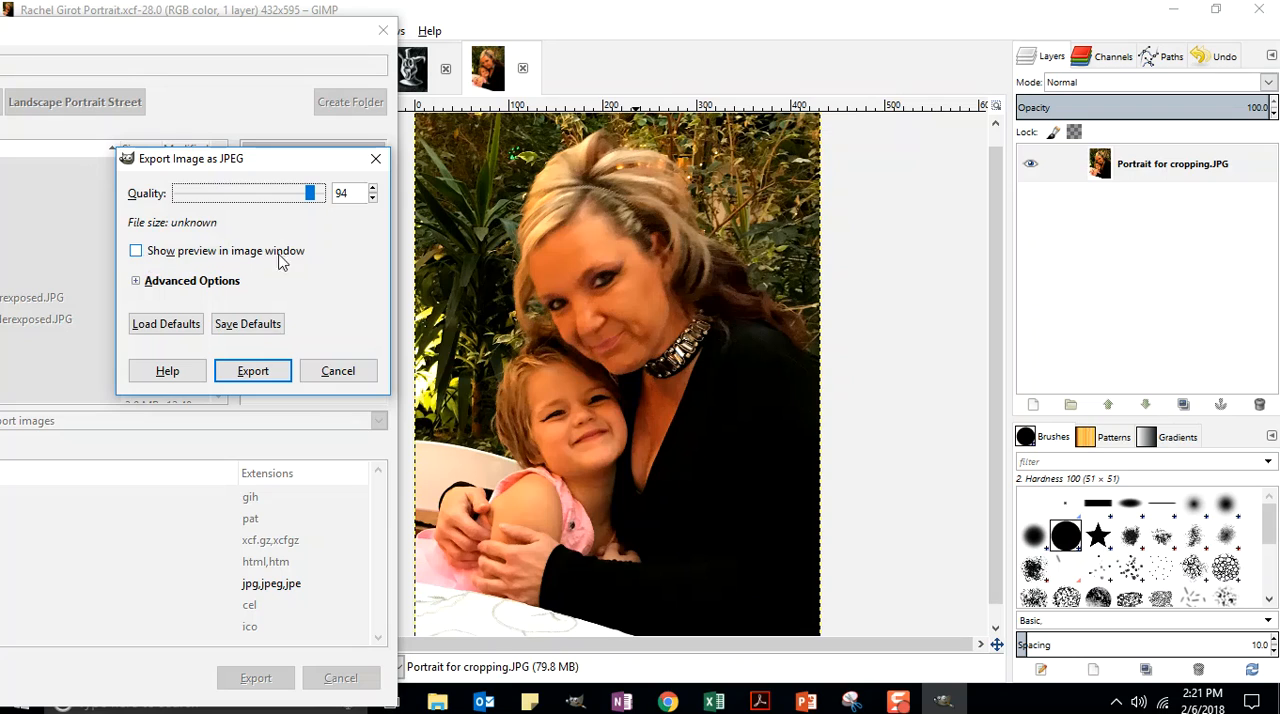
left_click(136, 252)
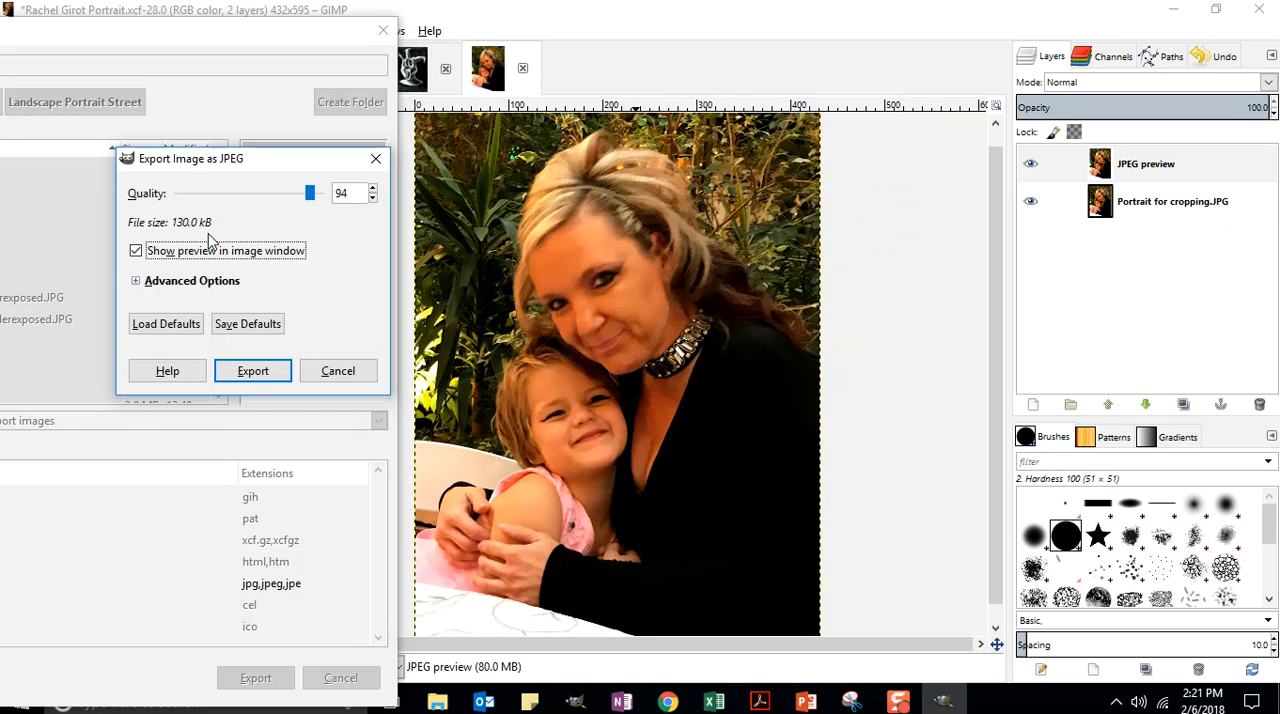
left_click(310, 197)
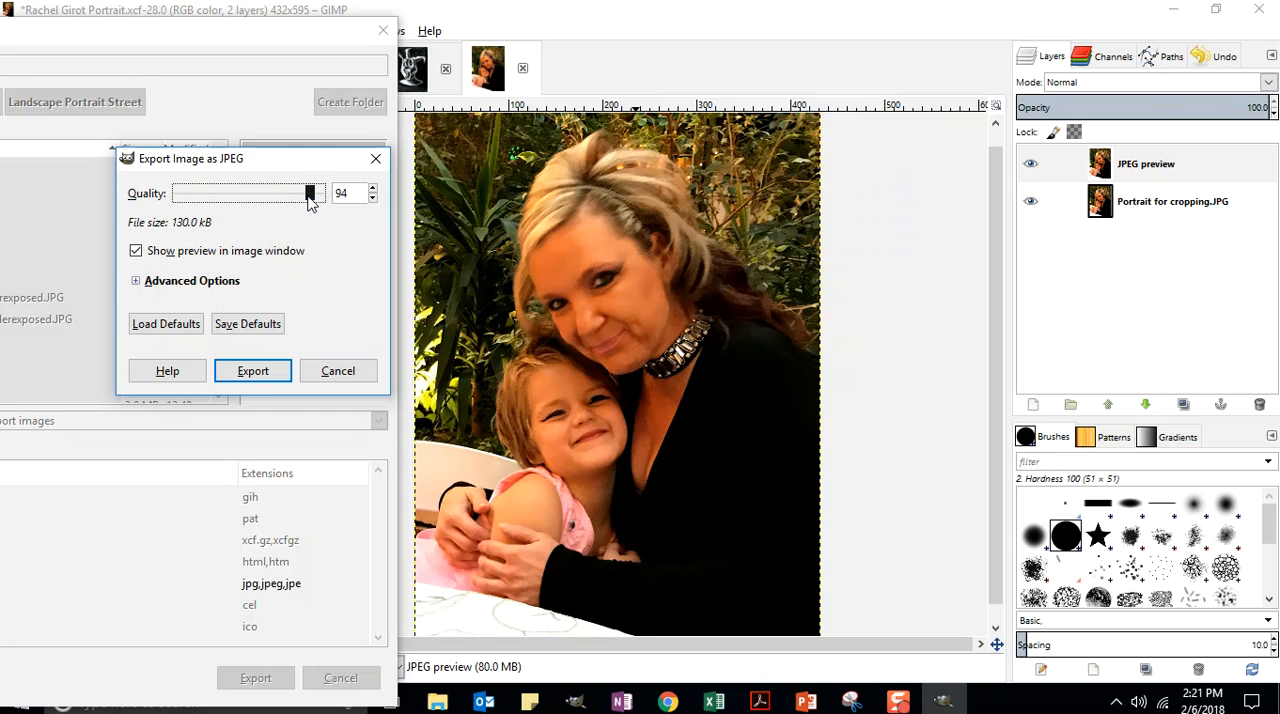
left_click_drag(310, 197, 335, 196)
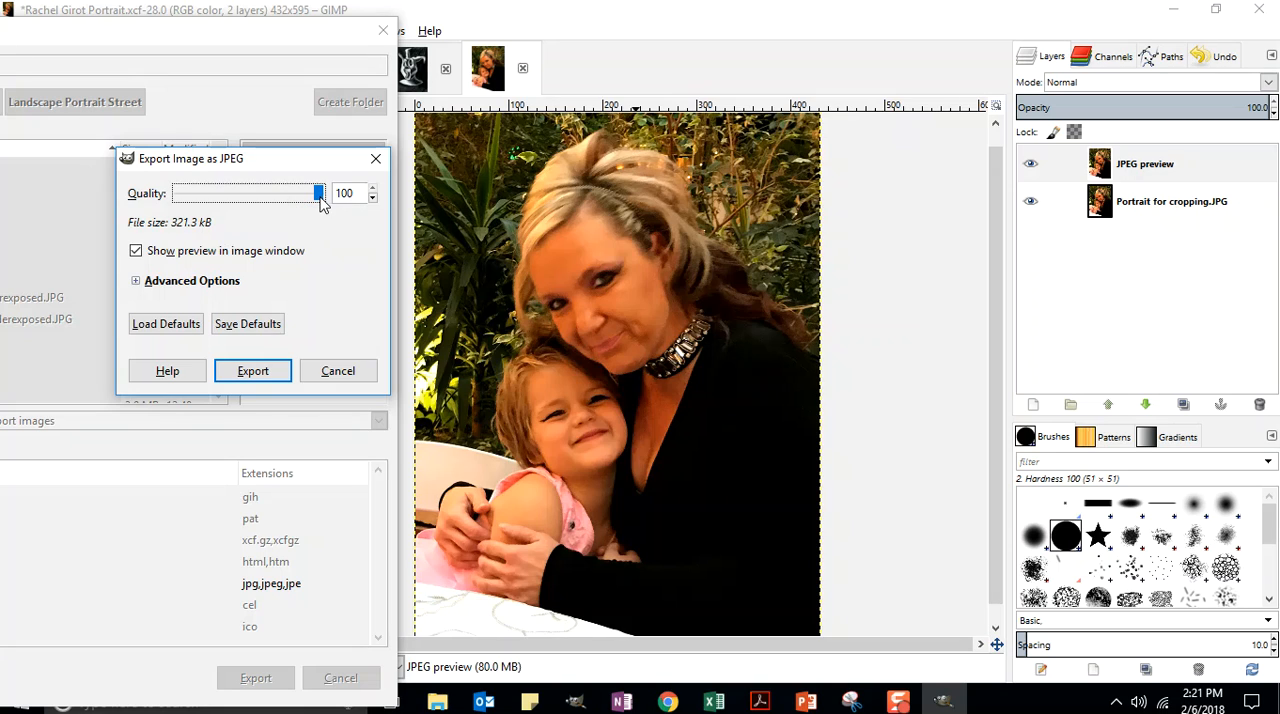
left_click(251, 375)
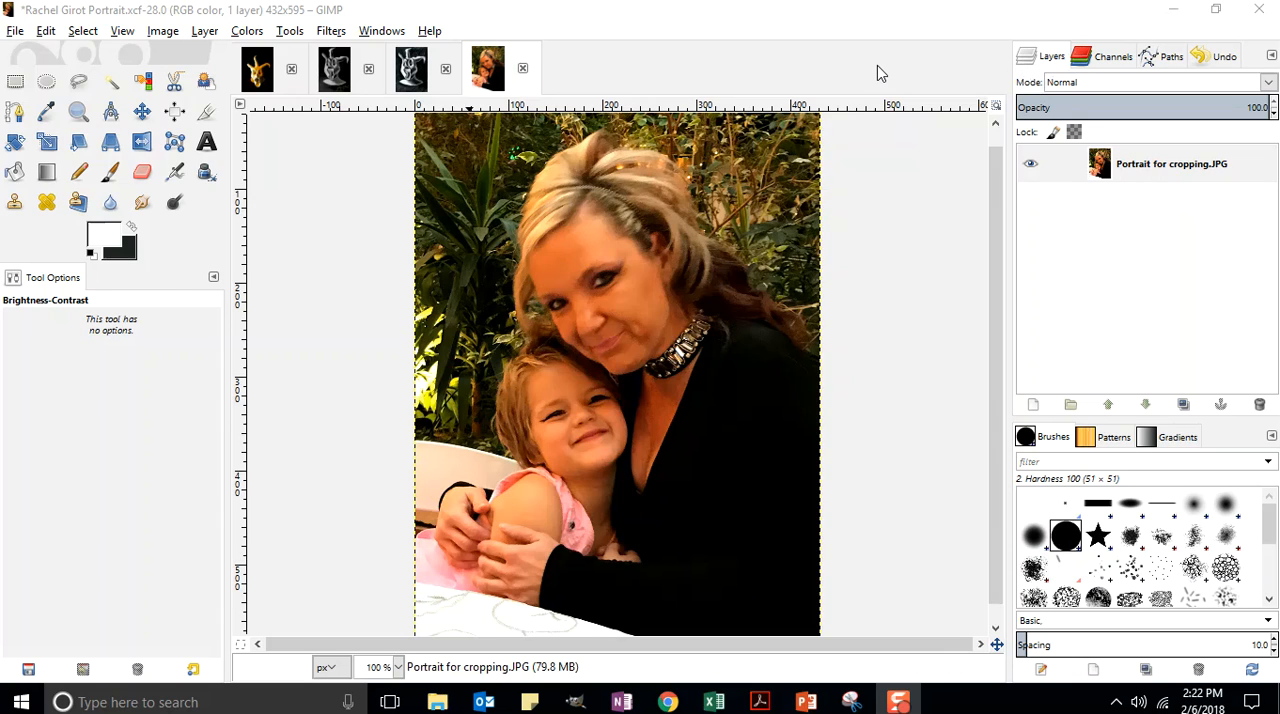
Step: Switch to the course site in Chrome and review the DROPBOX Project 1: Landscape, Portrait & Street Photography assignment
key("alt+Tab")
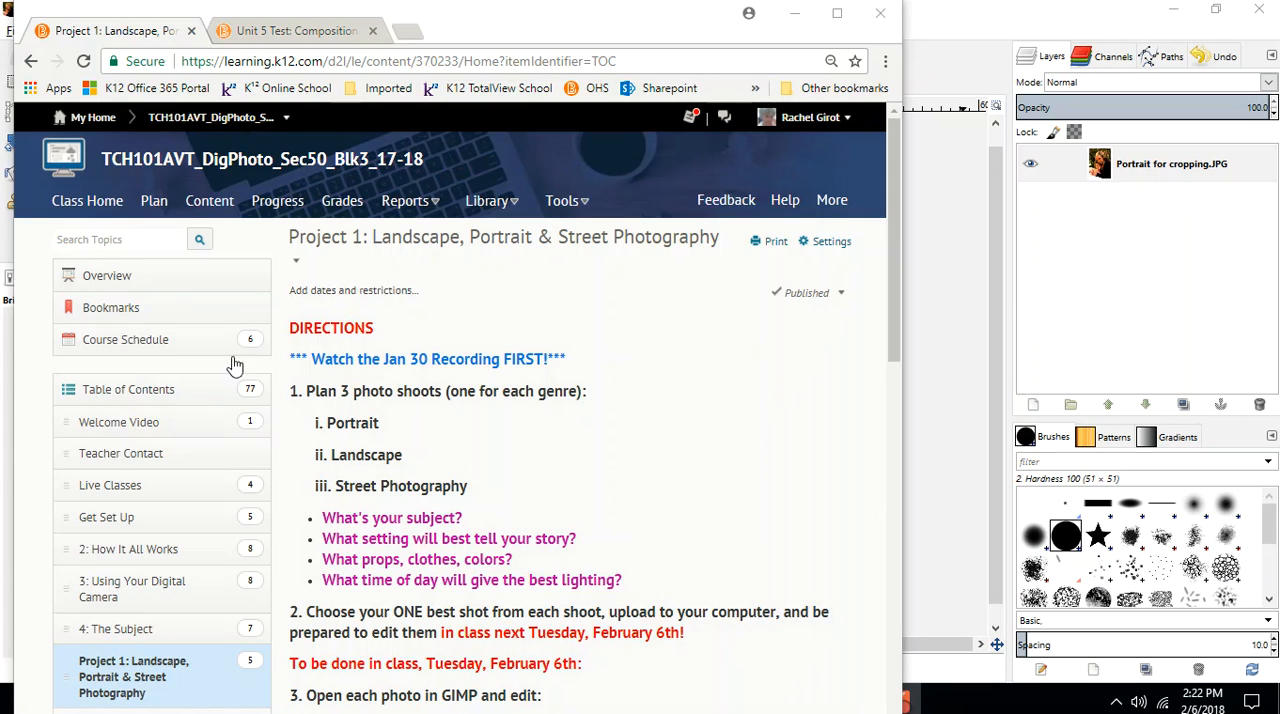
left_click(198, 203)
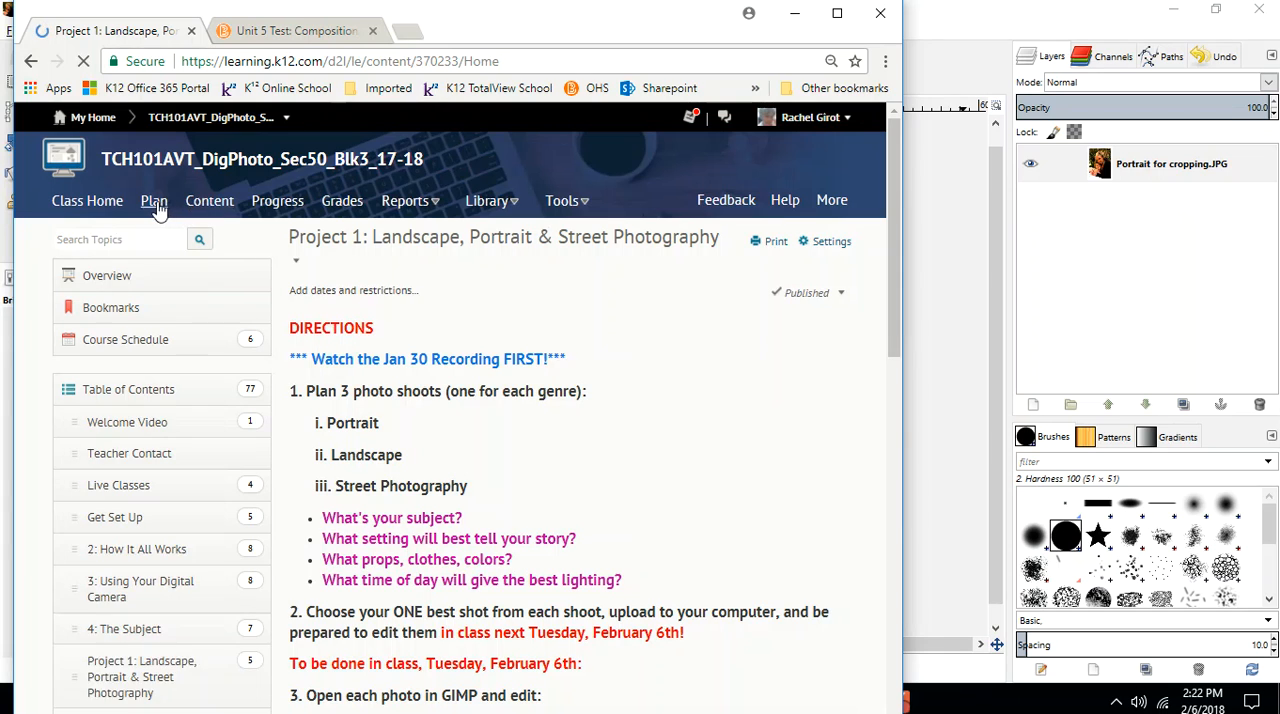
scroll(155, 205, "down", 4)
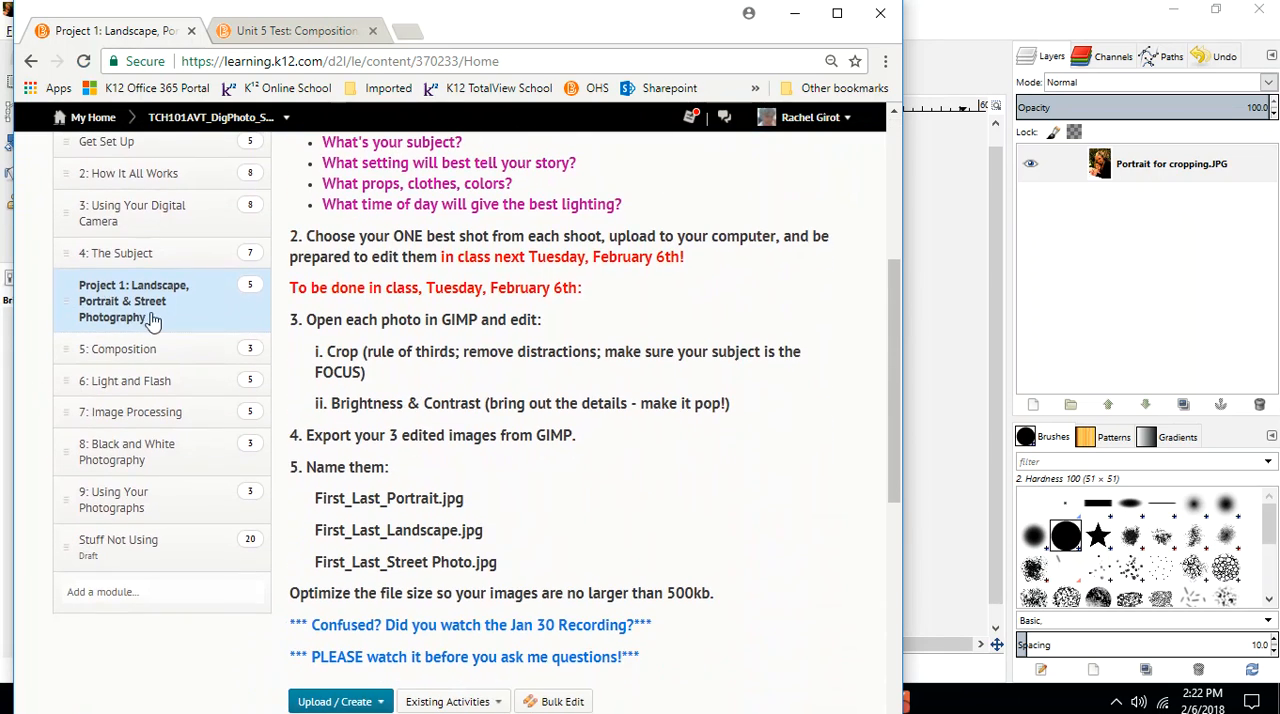
scroll(603, 264, "down", 2)
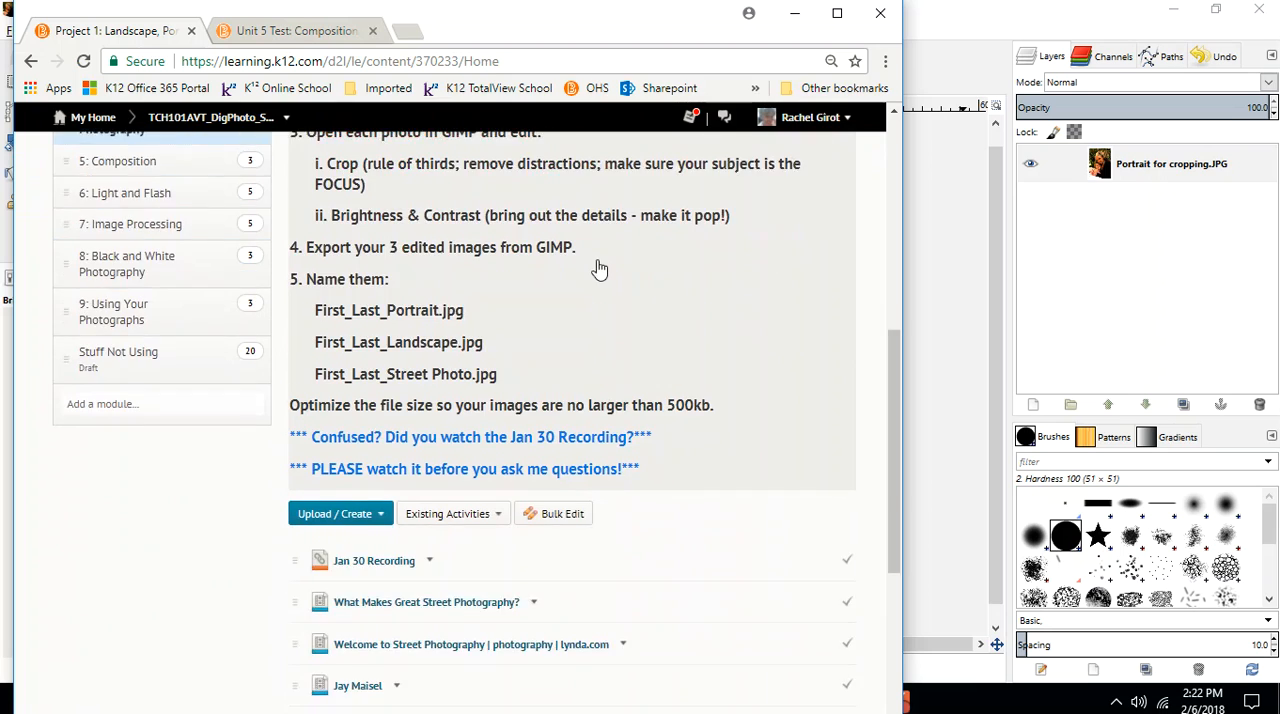
scroll(600, 268, "down", 2)
scroll(450, 452, "down", 1)
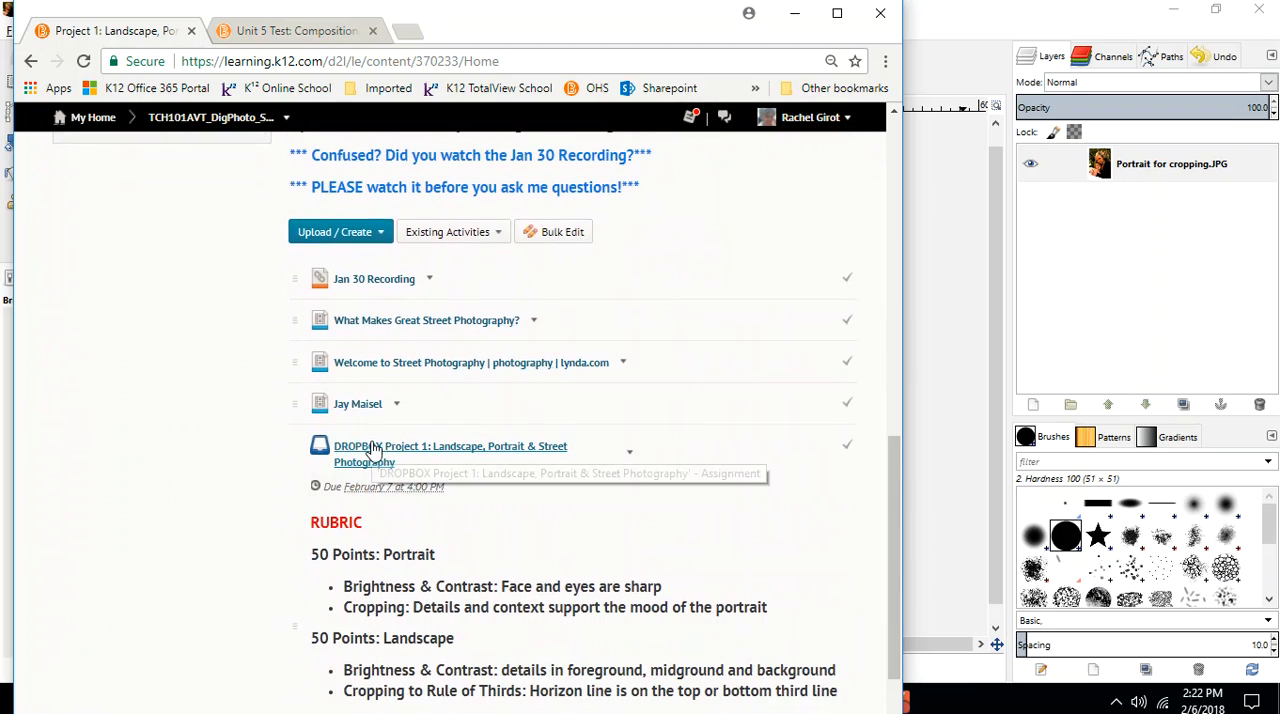
left_click(372, 450)
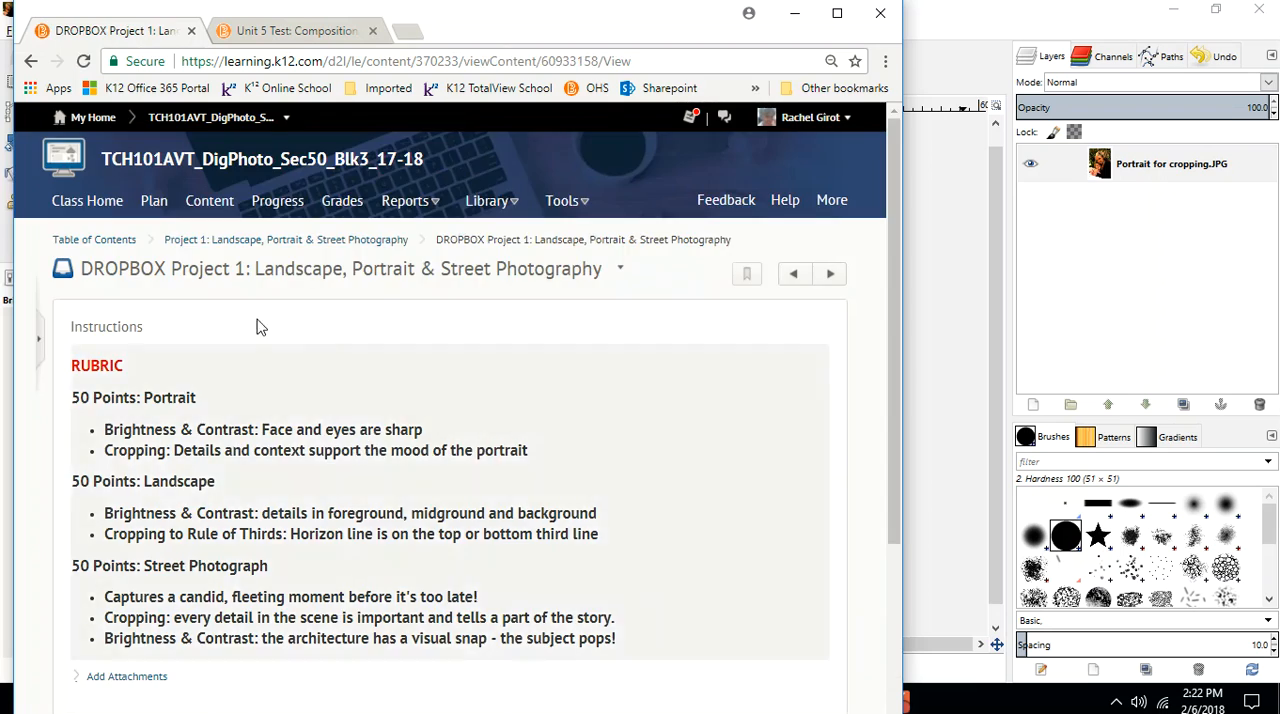
scroll(256, 326, "down", 3)
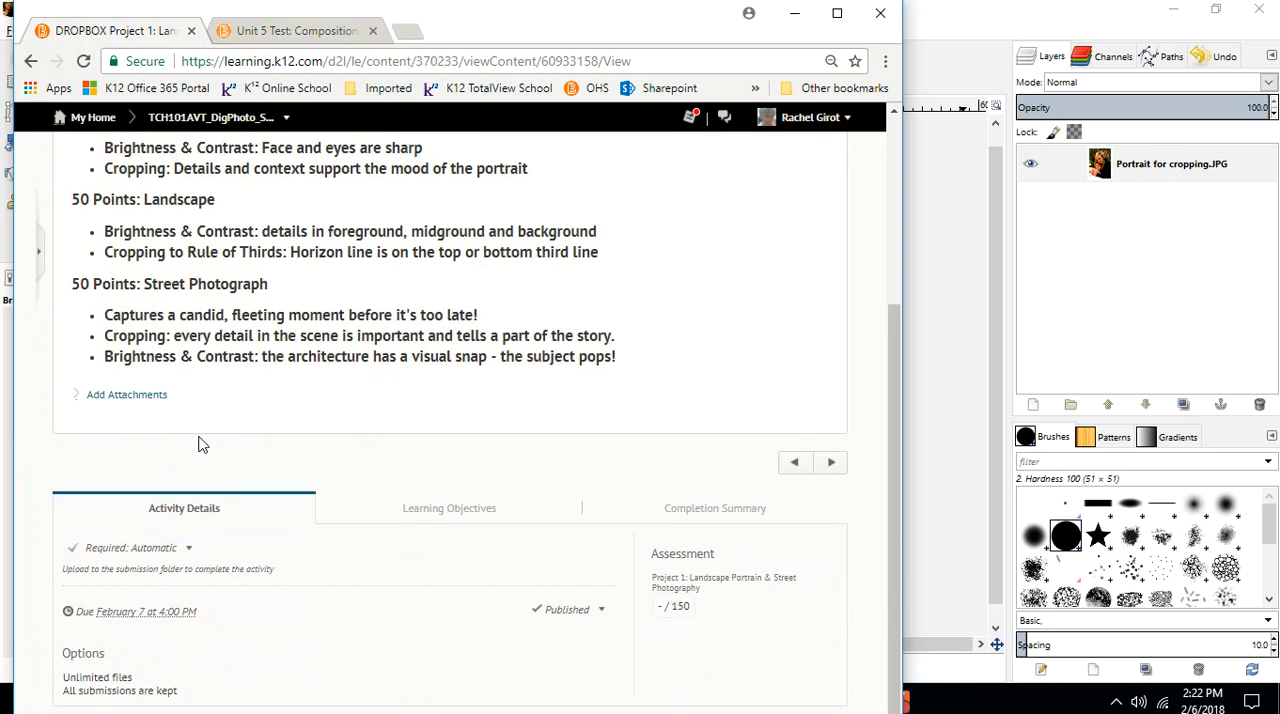